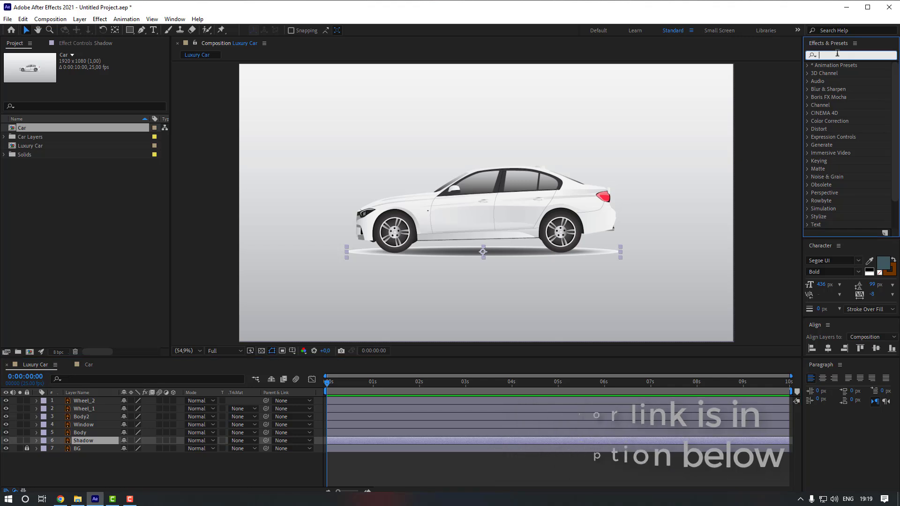
Apply the Fill effect to the Shadow layer and set its color to dark grey
text(fill)
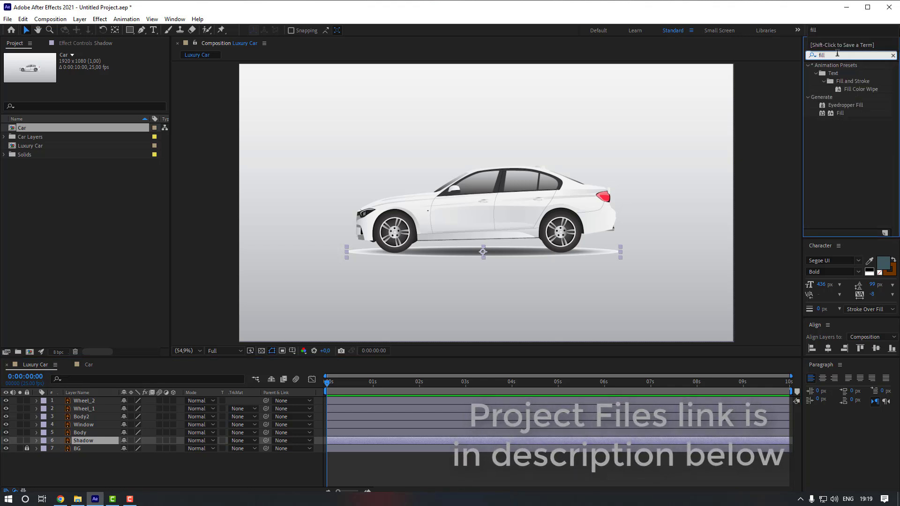
double_click(840, 113)
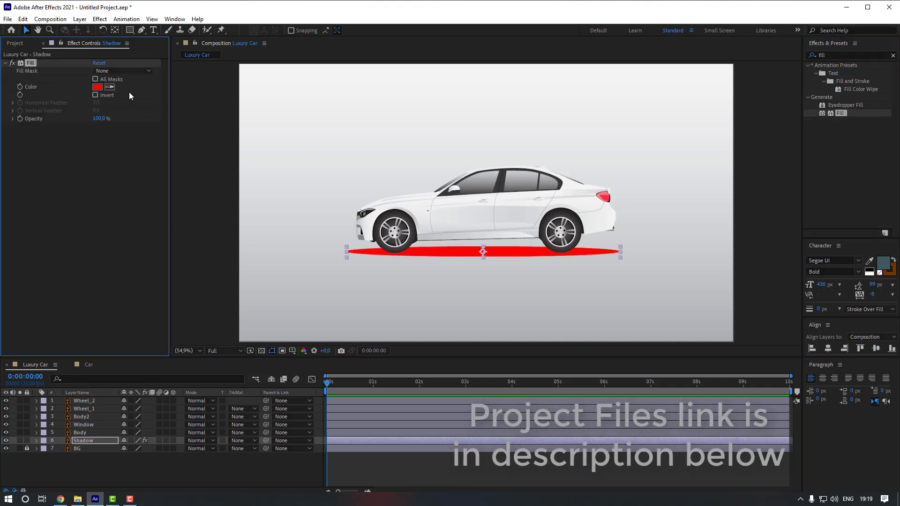
click(97, 87)
click(632, 381)
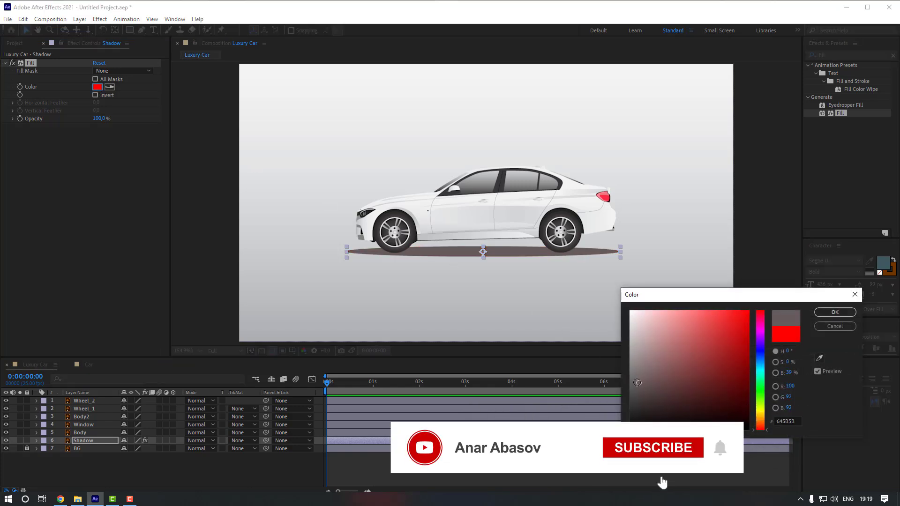
click(835, 312)
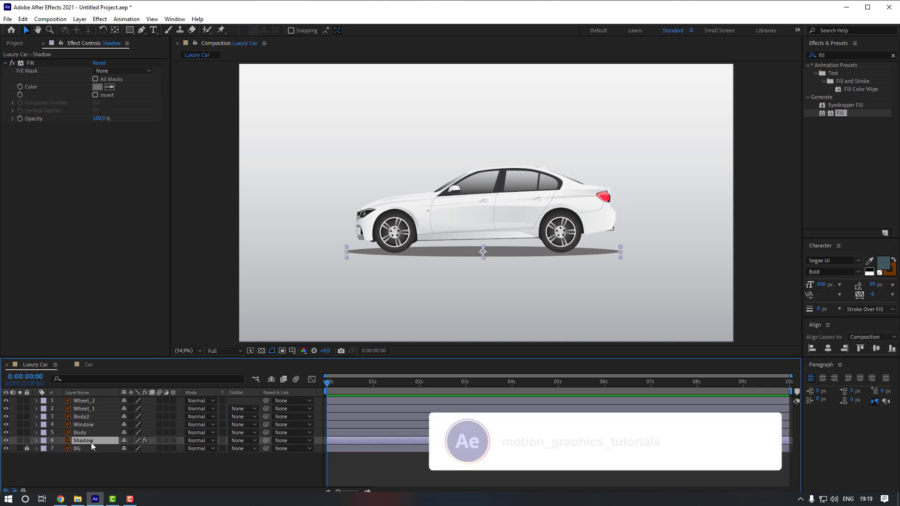
Set the Shadow layer's opacity to 28 %
key(t)
drag(125, 449, 96, 453)
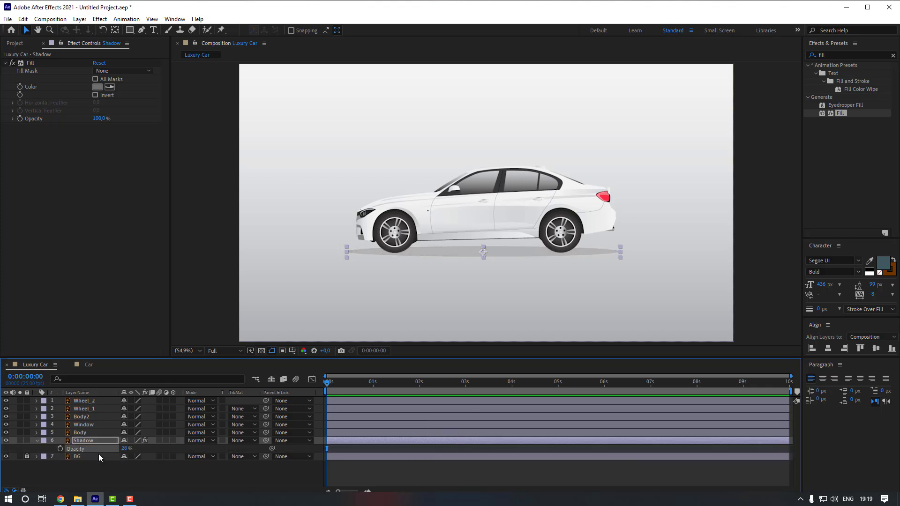
click(114, 456)
key(u)
Create a null object, center its anchor point, and place it in the middle of the car
right_click(213, 154)
mouse_move(259, 156)
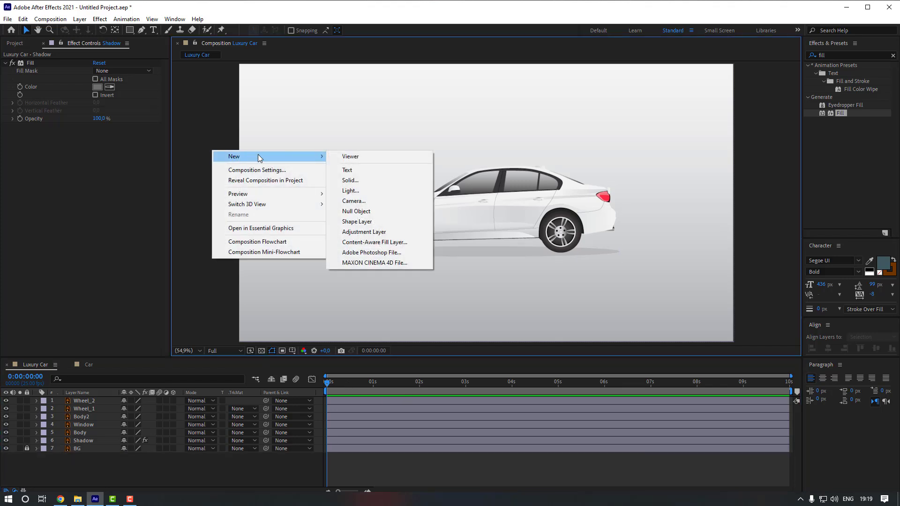
click(359, 212)
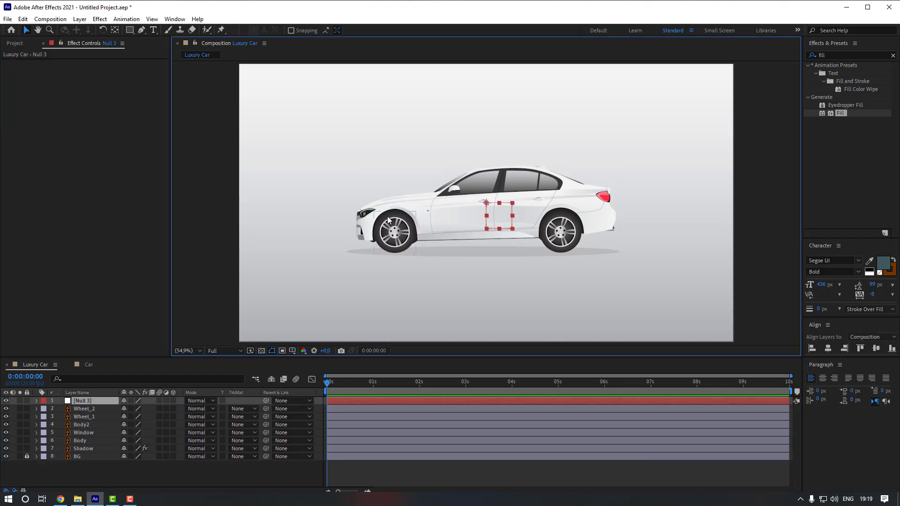
click(115, 31)
key(ctrl+alt+Home)
key(v)
drag(500, 219, 495, 217)
Parent the Window layer to Body, and parent both the Body and Shadow layers to Body2
click(91, 433)
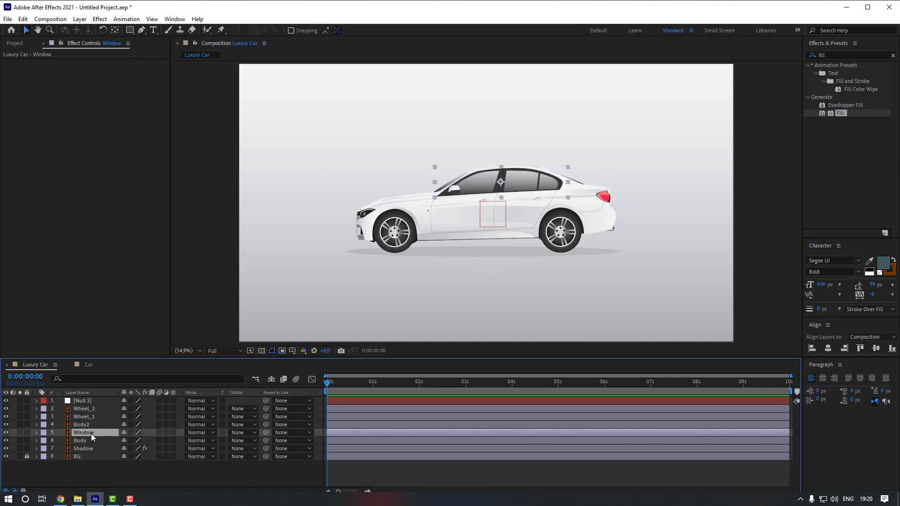
drag(266, 433, 89, 441)
click(93, 441)
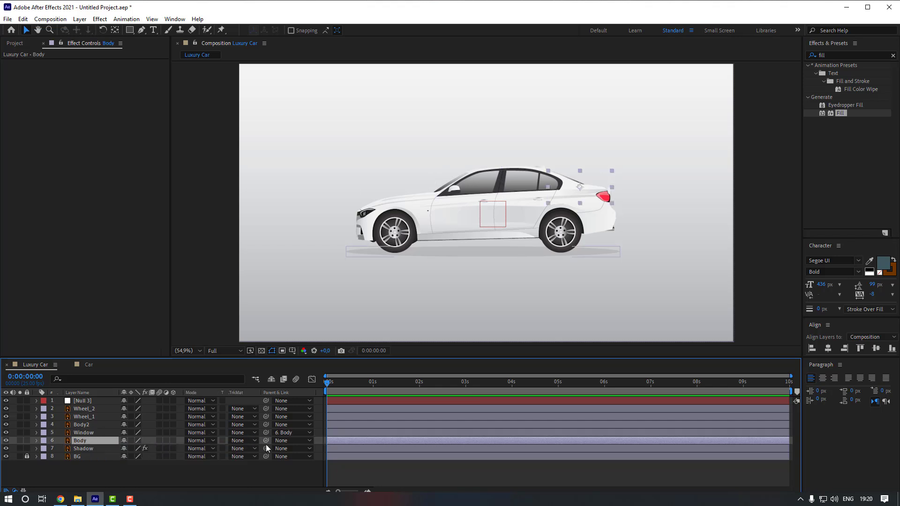
drag(265, 440, 87, 427)
click(78, 449)
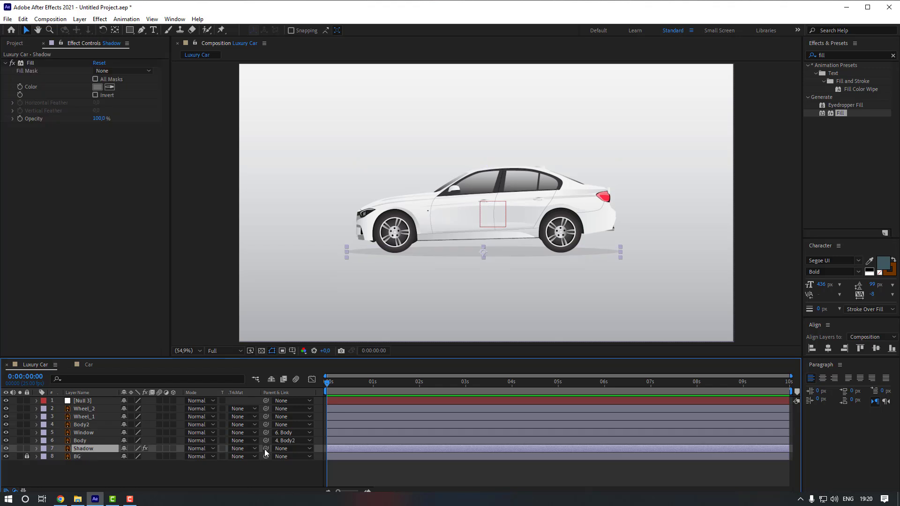
drag(266, 449, 90, 424)
Parent the Body2, Wheel_1 and Wheel_2 layers to the null object
click(95, 426)
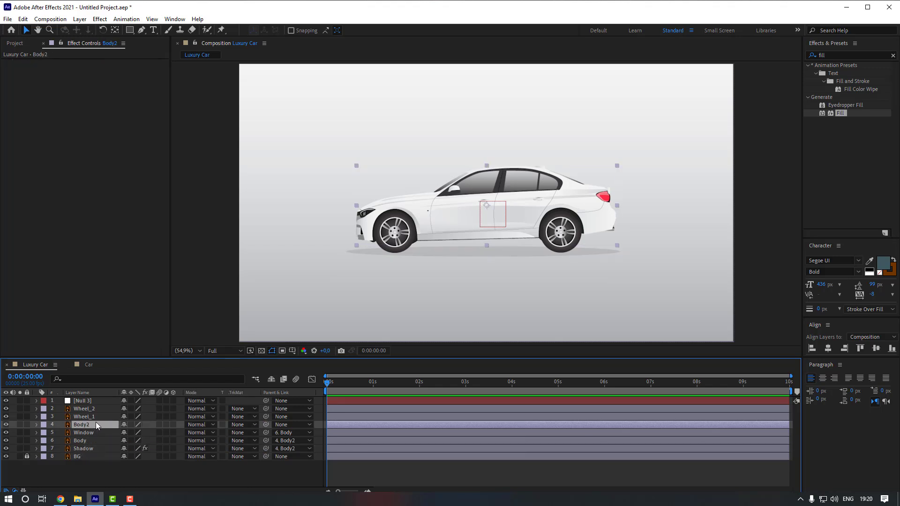
ctrl+click(97, 417)
ctrl+click(100, 409)
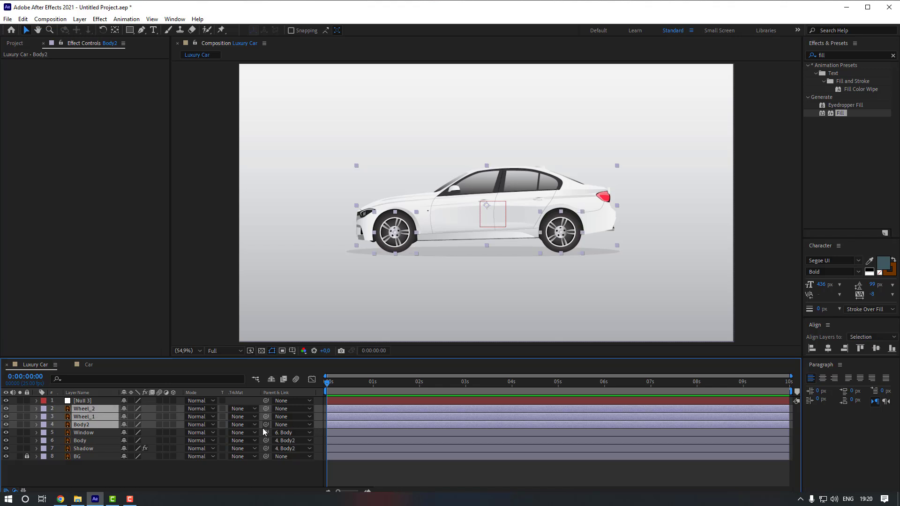
drag(224, 423, 103, 400)
Rename the null layer as Controller
click(102, 401)
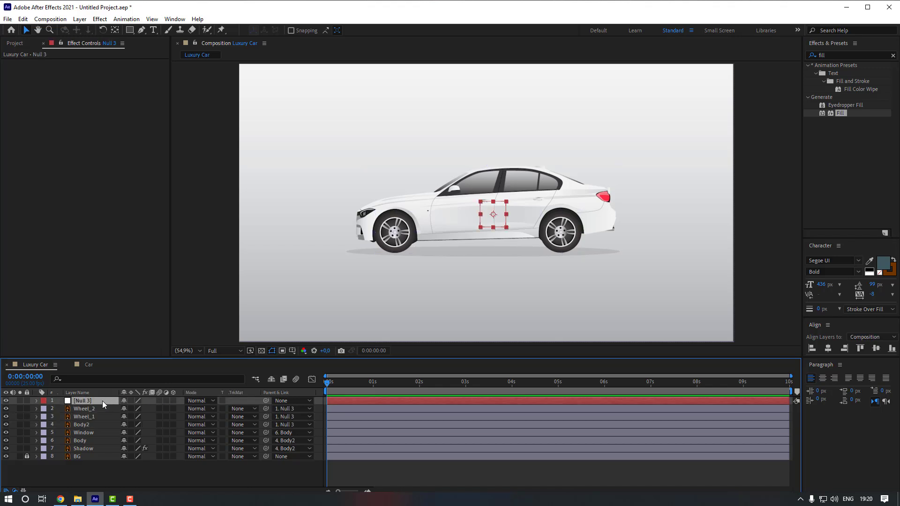
key(Return)
text(Controller)
key(Return)
Isolate the Body2 layer, move its anchor point down to the middle of the car's lower edge, and show all layers again
click(89, 426)
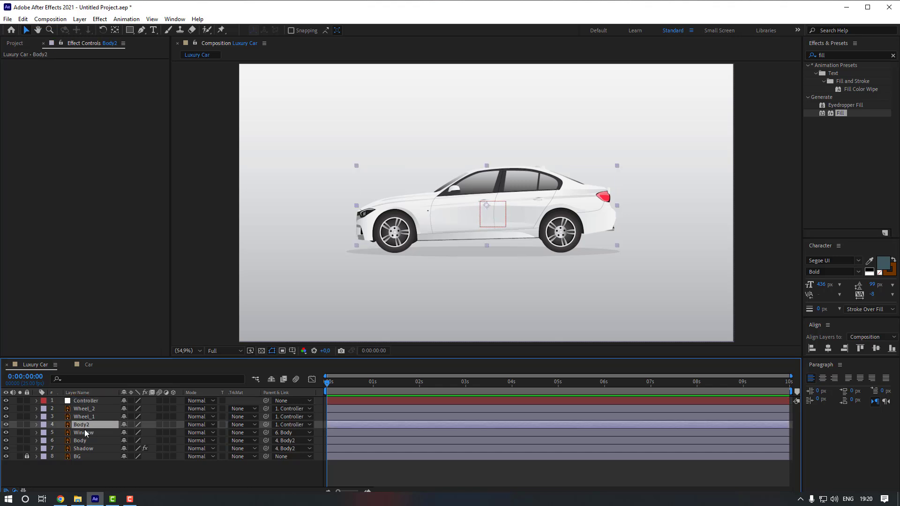
click(20, 425)
key(slash)
click(115, 30)
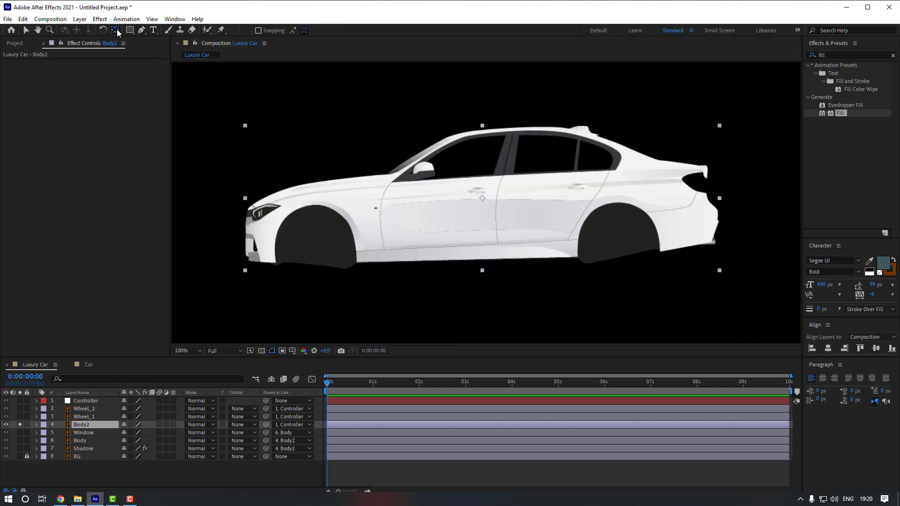
drag(483, 199, 480, 257)
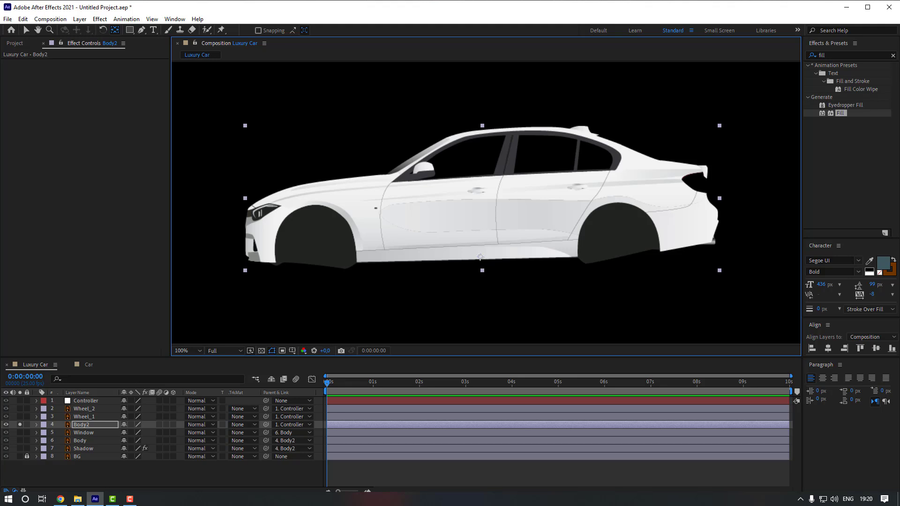
click(20, 425)
Keyframe the Controller's current position at 2 seconds, and set its X position to 2496,3 at 0 seconds so the car starts outside the frame
click(86, 400)
key(v)
key(comma)
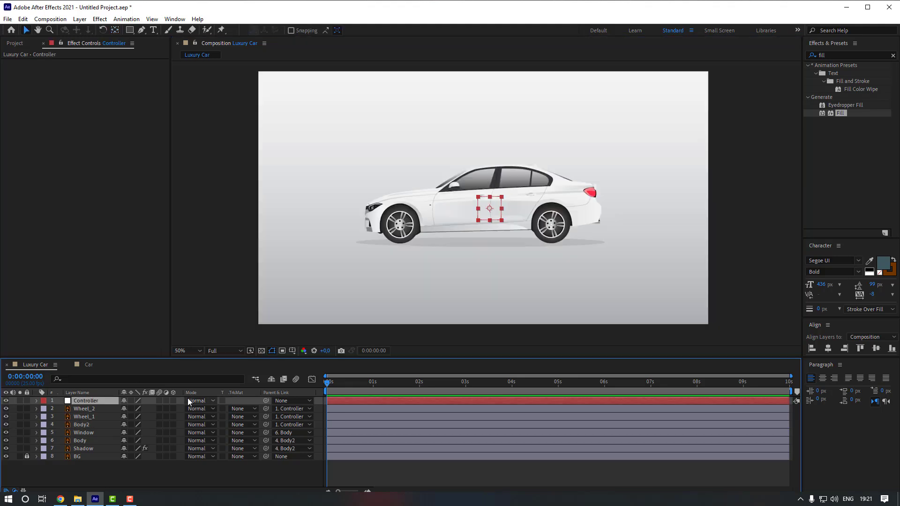
click(418, 384)
key(p)
click(60, 408)
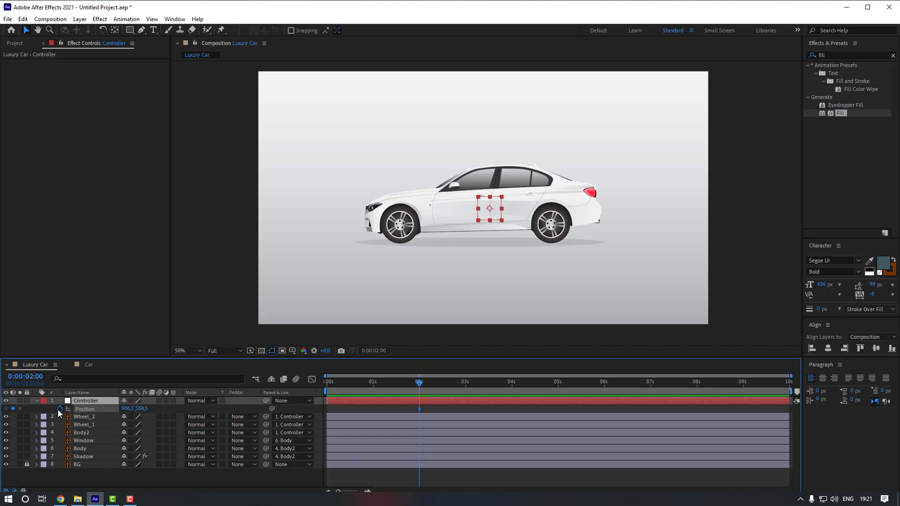
drag(396, 384, 285, 387)
drag(125, 412, 828, 403)
Apply Easy Ease to both Controller position keyframes and preview the car's entrance
click(420, 410)
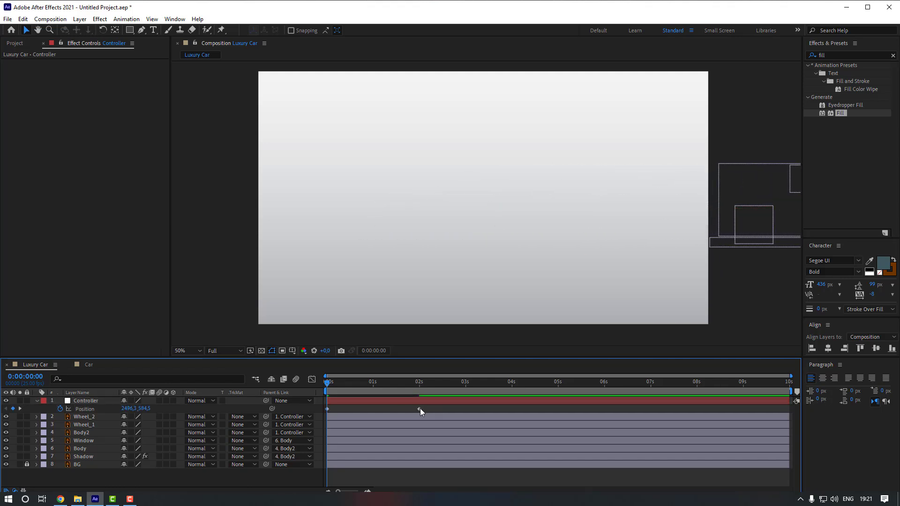
drag(437, 414, 325, 406)
right_click(420, 410)
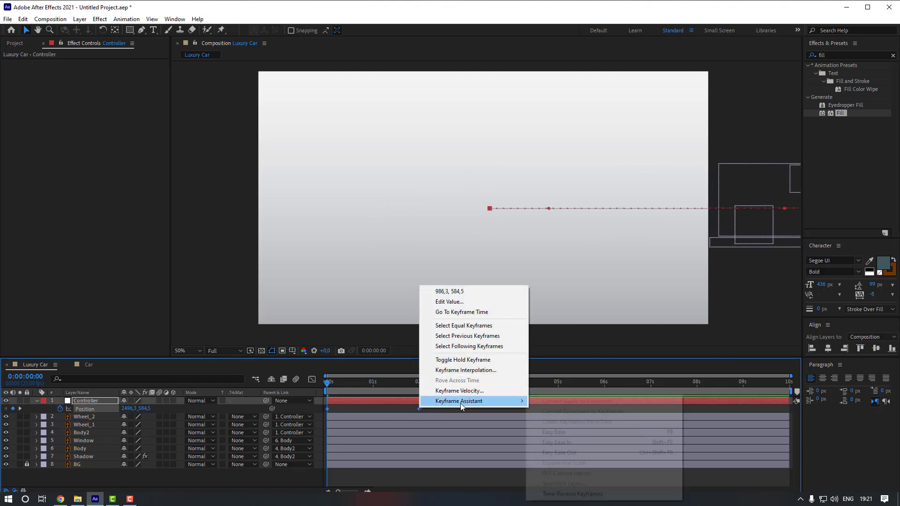
mouse_move(472, 456)
click(553, 432)
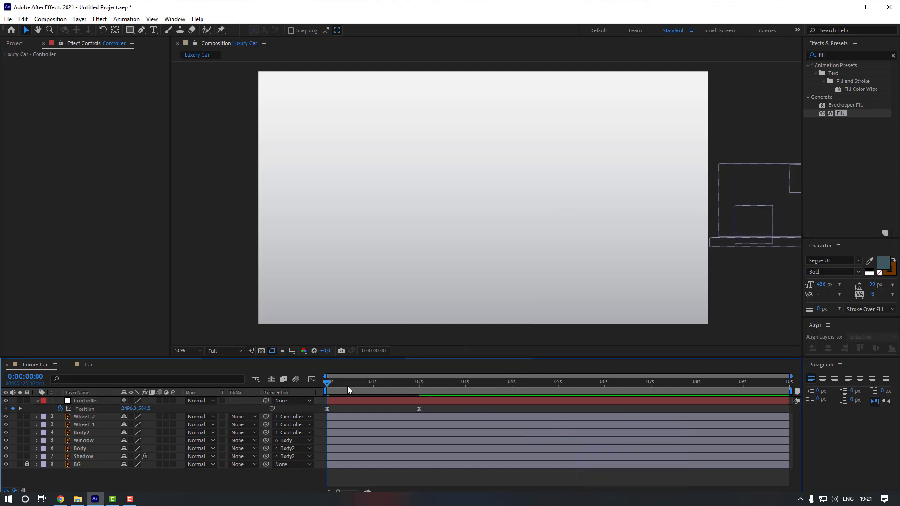
key(space)
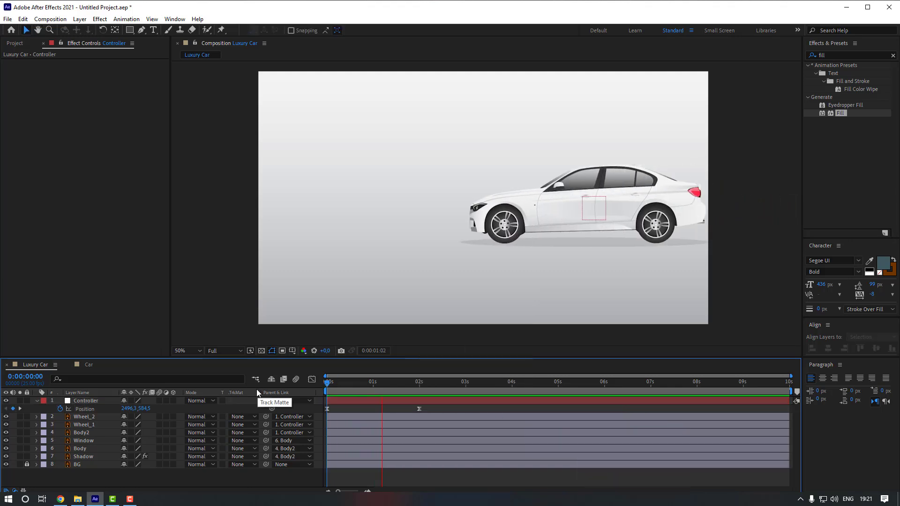
key(space)
drag(416, 395, 397, 394)
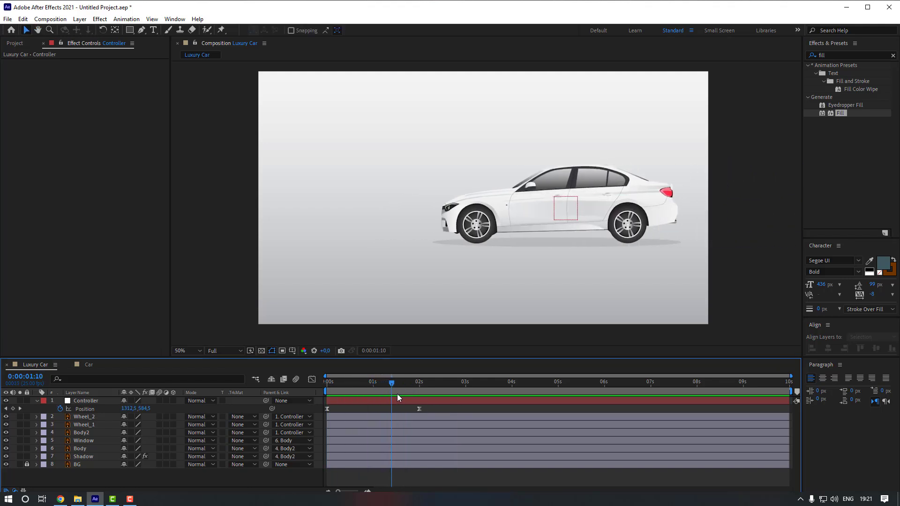
Add a rotation keyframe at 0 seconds to both the Wheel_2 and Wheel_1 layers
click(96, 423)
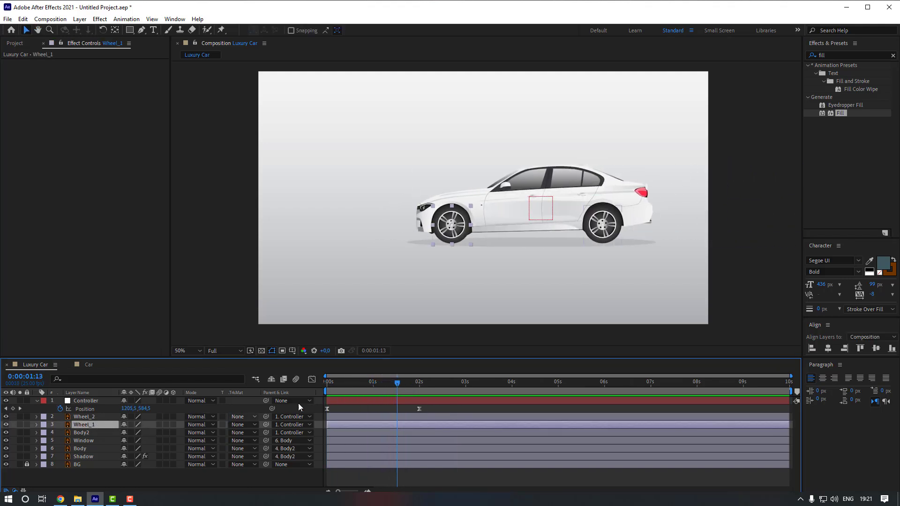
click(324, 387)
key(r)
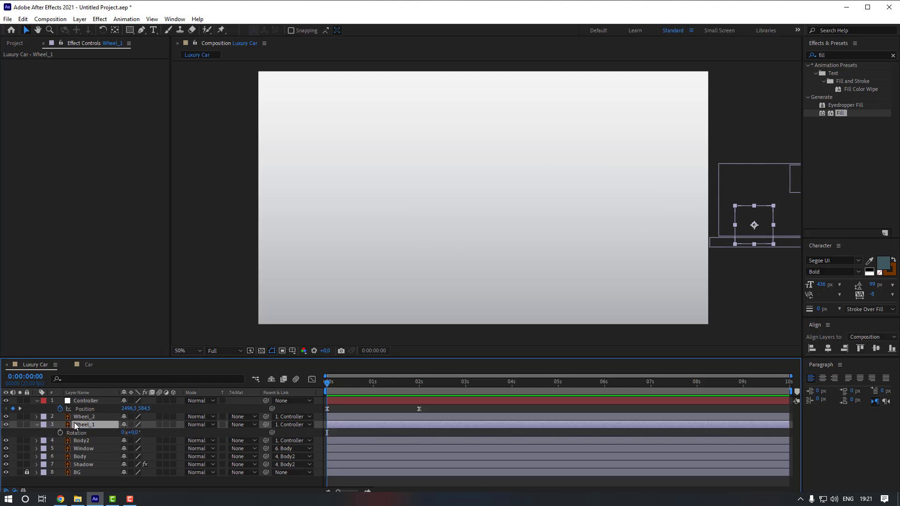
click(89, 418)
key(r)
click(60, 424)
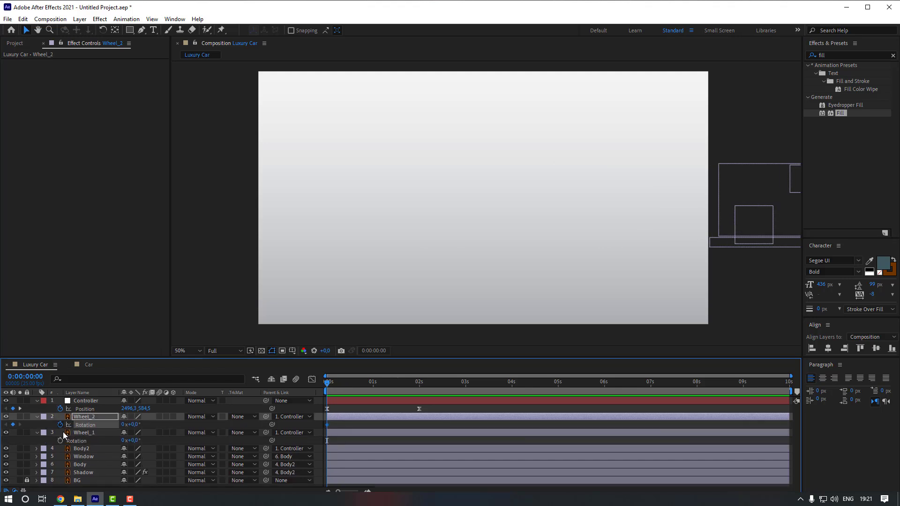
click(61, 441)
Set the rotation of Wheel_2 and Wheel_1 to -1 revolution at 2 seconds and preview the rolling wheels
click(419, 383)
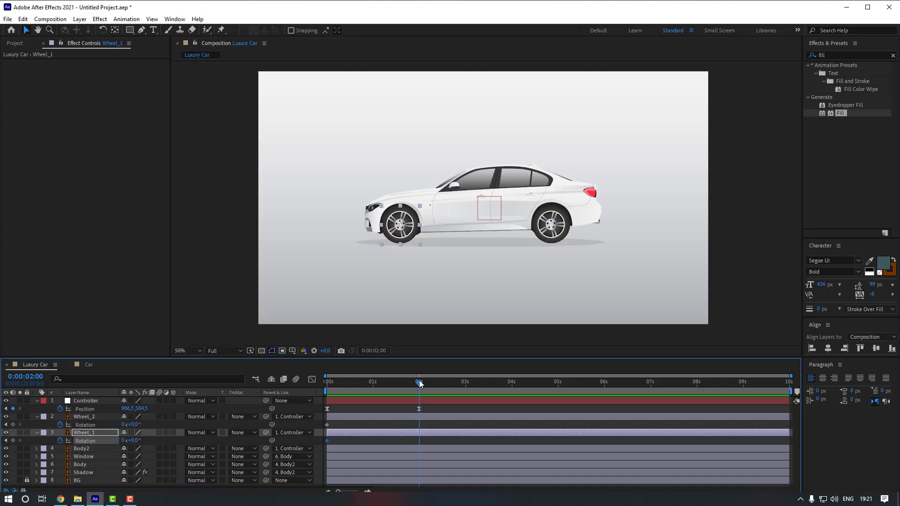
click(122, 424)
text(-1)
key(Return)
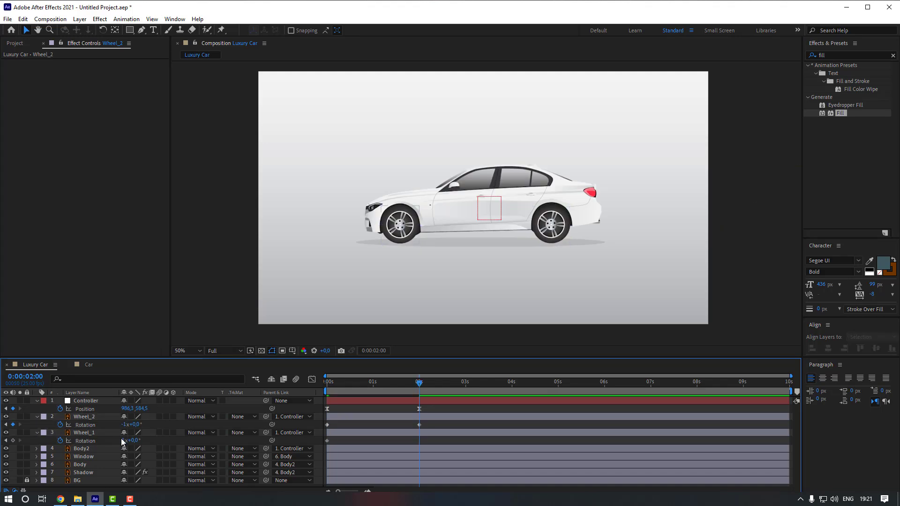
click(124, 441)
key(Return)
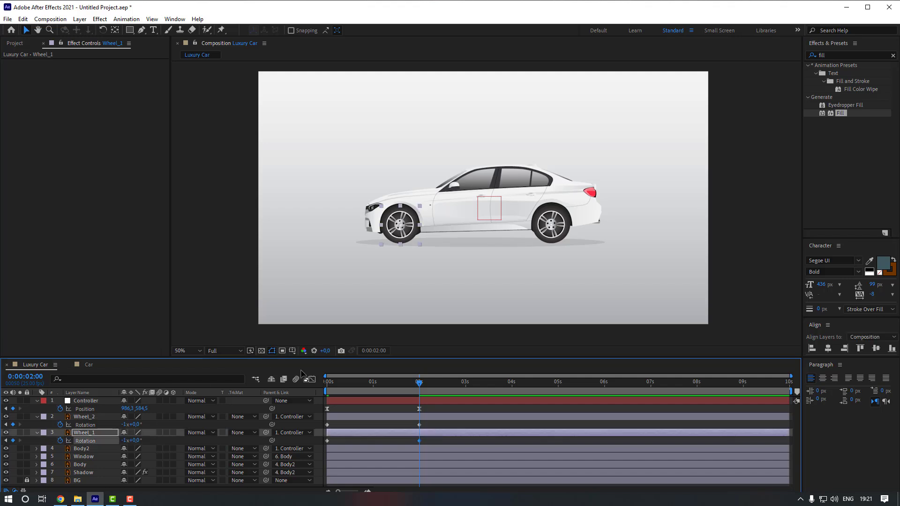
click(327, 383)
click(349, 408)
key(space)
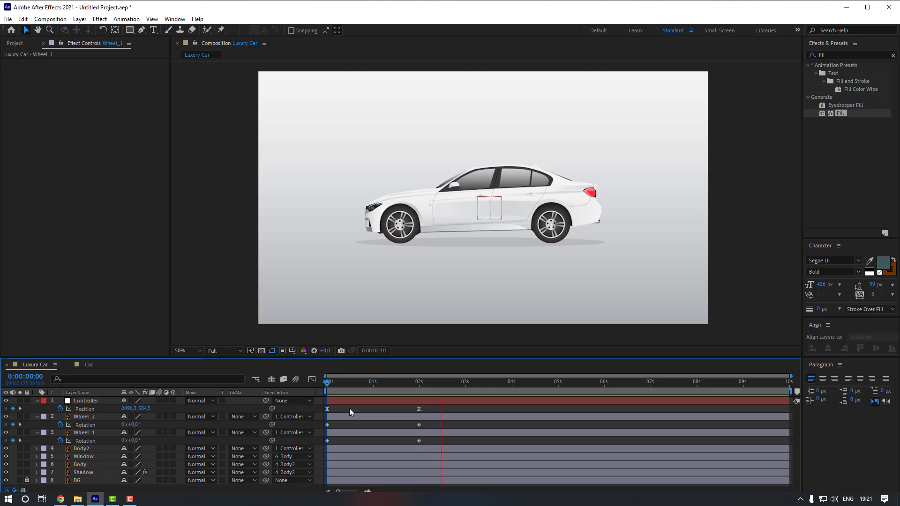
key(space)
Apply Easy Ease to the 2-second rotation keyframes of both wheels and preview the animation
drag(428, 424, 410, 443)
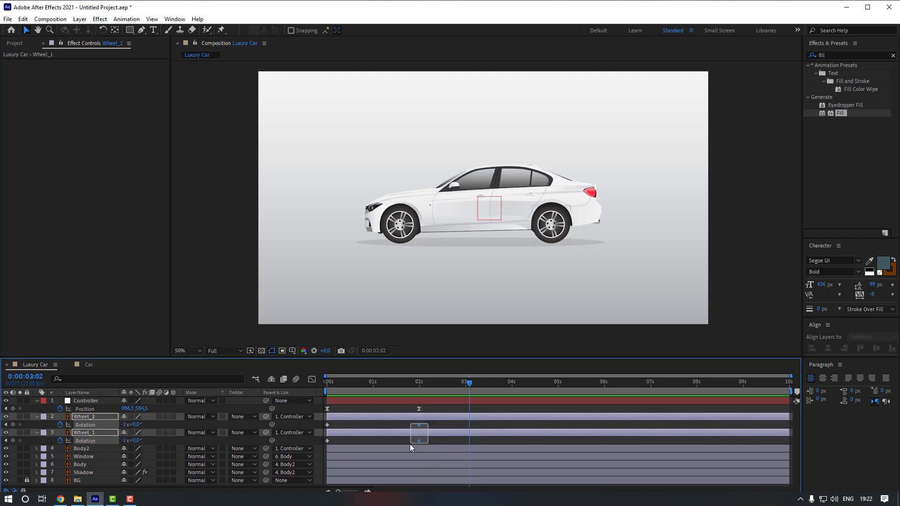
right_click(420, 423)
mouse_move(468, 417)
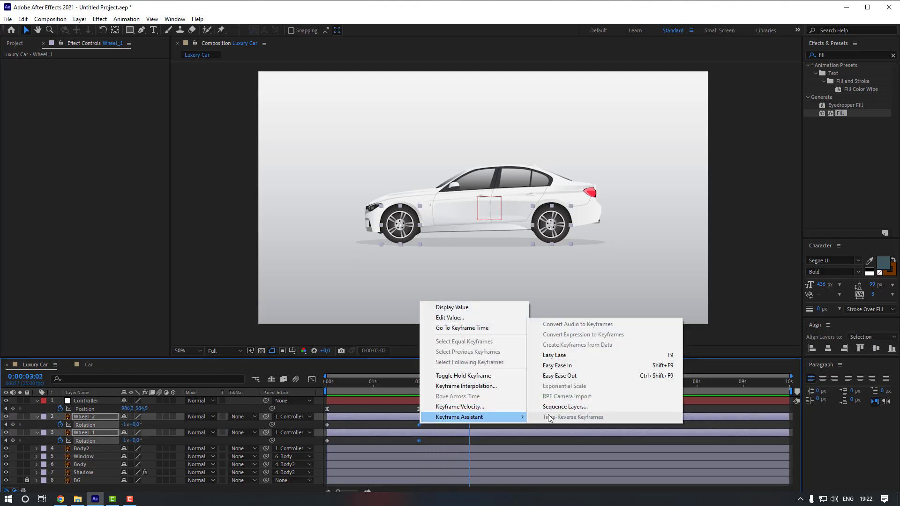
click(558, 356)
drag(404, 386, 371, 389)
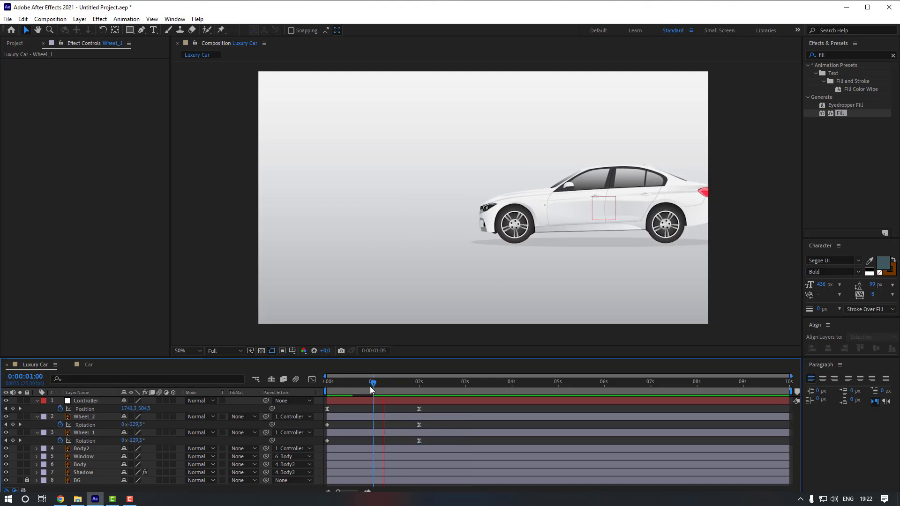
key(space)
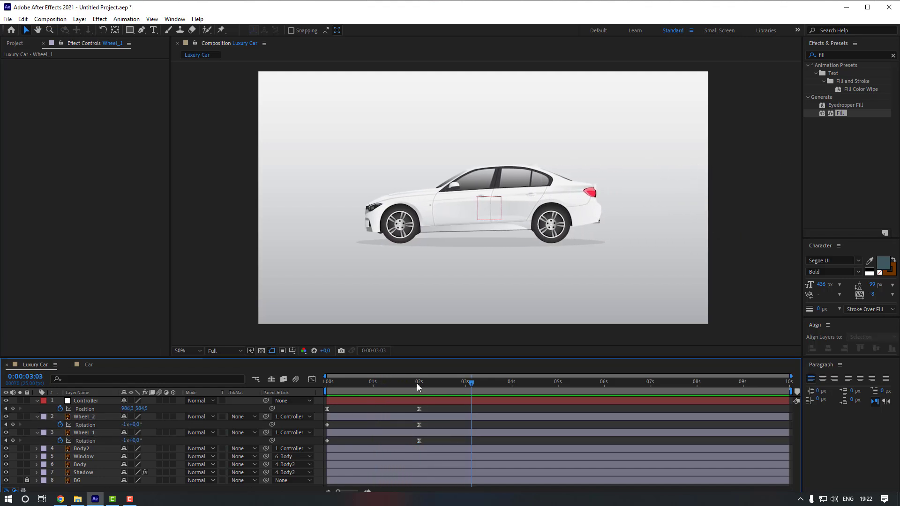
Set the rotation of Wheel_2 and Wheel_1 to -2 revolutions at 2 seconds and preview the faster-rolling wheels
click(418, 383)
click(125, 425)
key(Return)
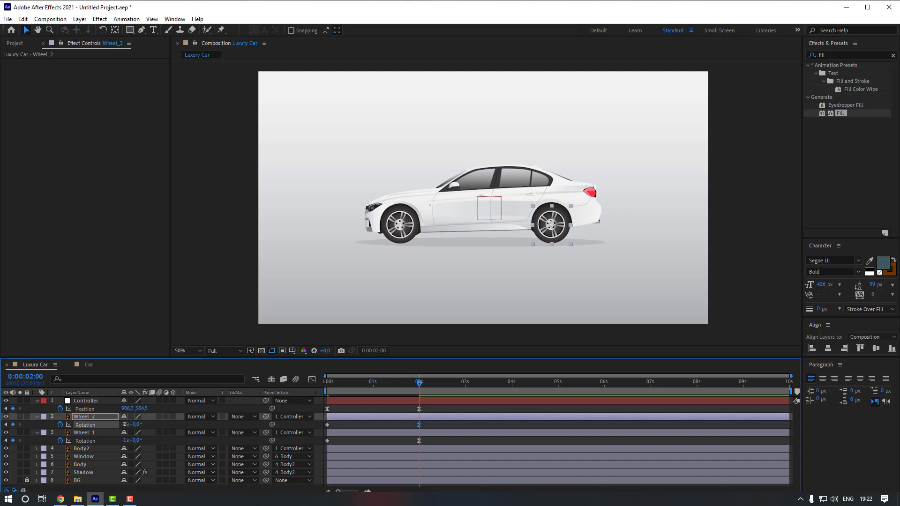
click(123, 441)
text(-2)
key(Return)
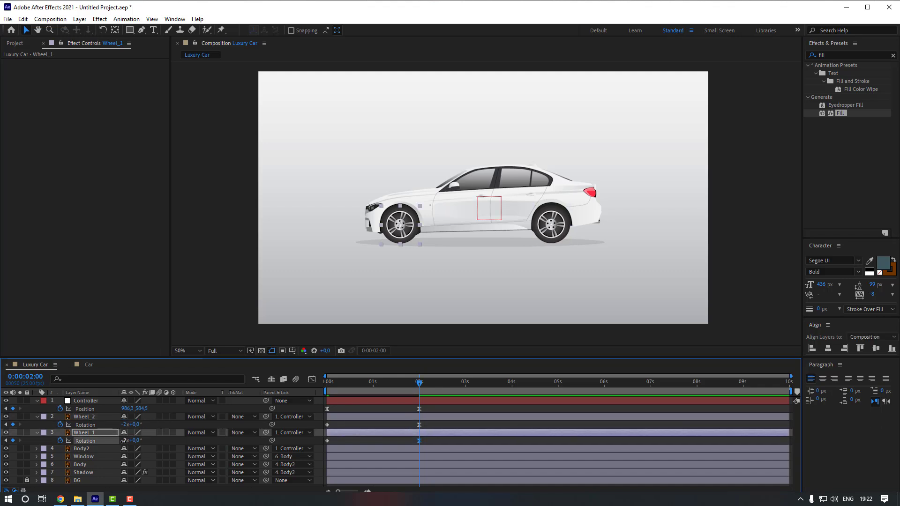
click(389, 422)
drag(372, 385, 272, 390)
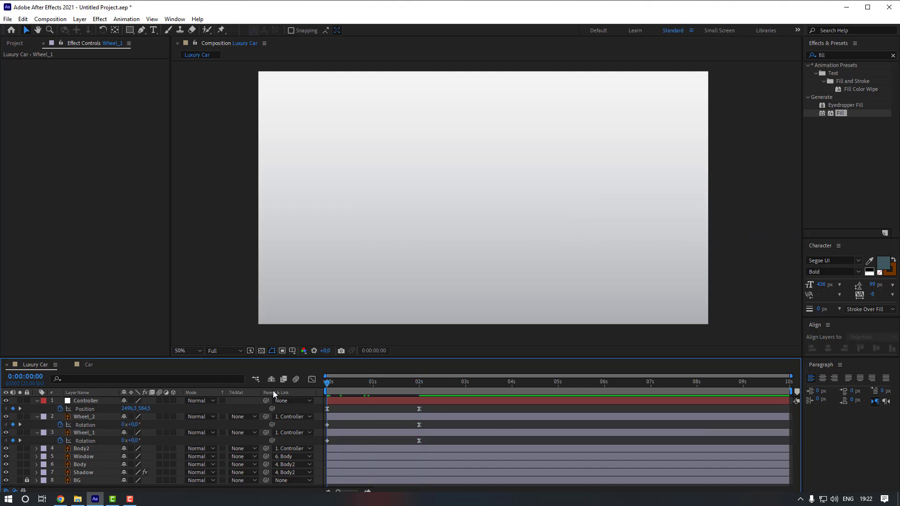
key(space)
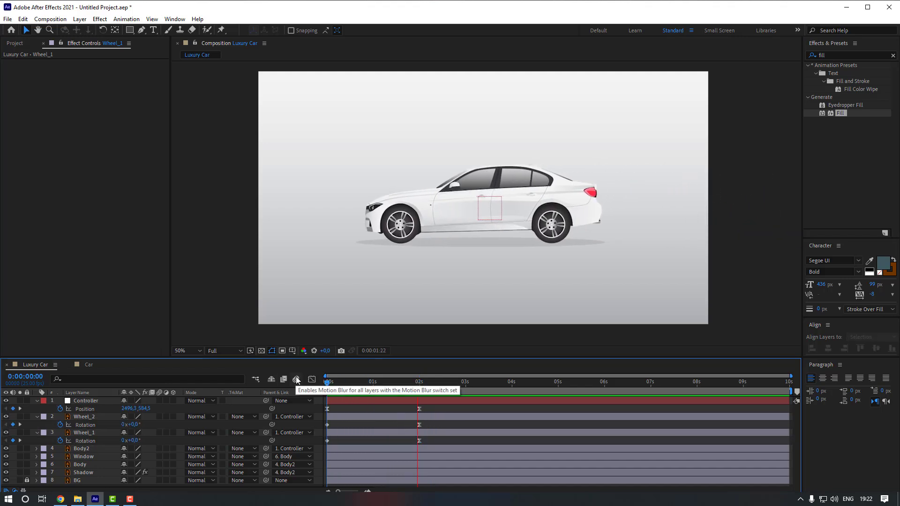
Keyframe Body2's rotation at 0° at about 10 frames and at -2° at 0:00:00:24
click(372, 384)
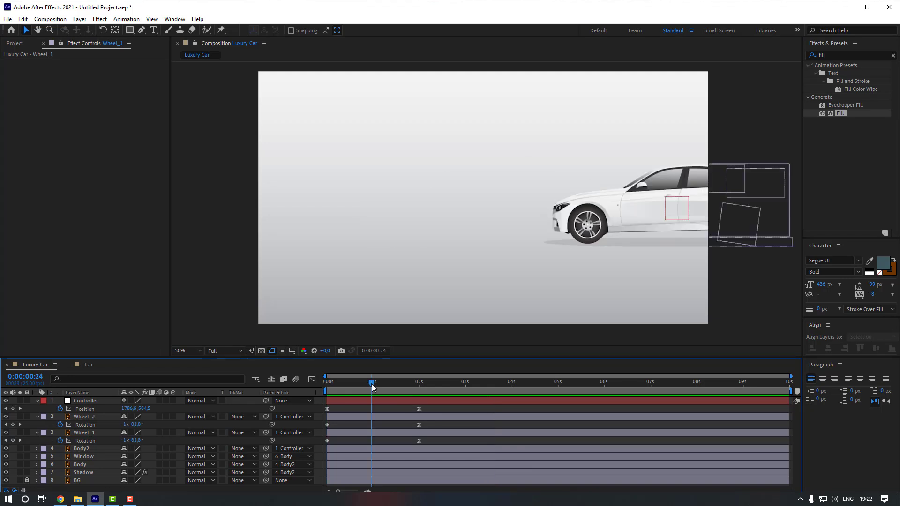
click(91, 449)
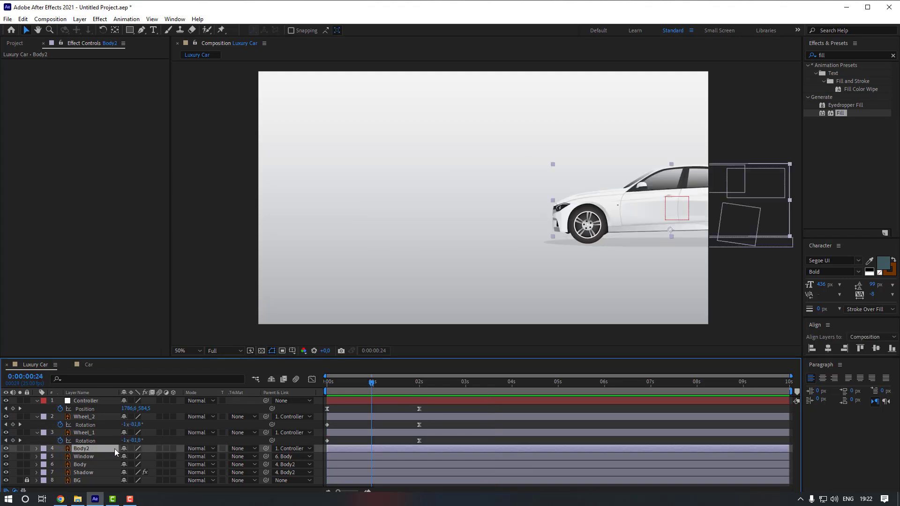
key(r)
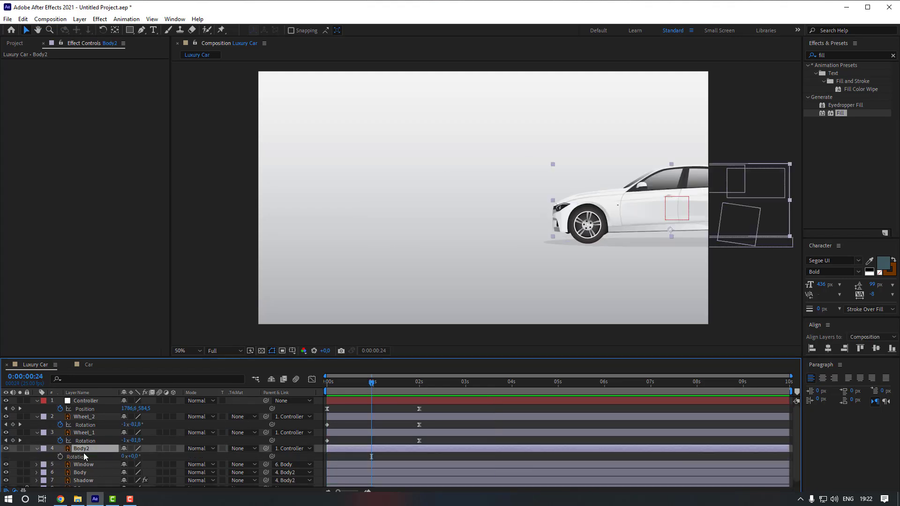
click(60, 457)
drag(372, 455, 347, 458)
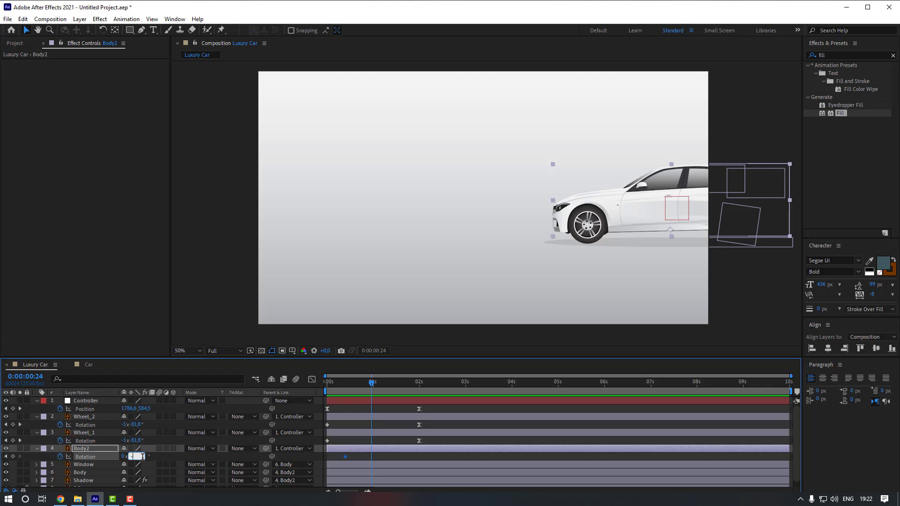
text(-2)
key(Return)
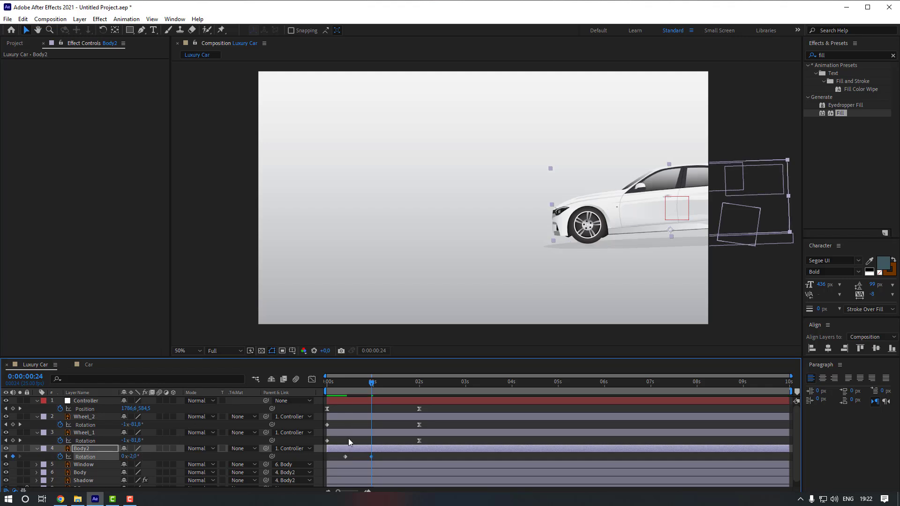
Apply Easy Ease to both Body2 rotation keyframes and preview the body tilt
right_click(371, 456)
mouse_move(471, 450)
click(507, 388)
click(392, 458)
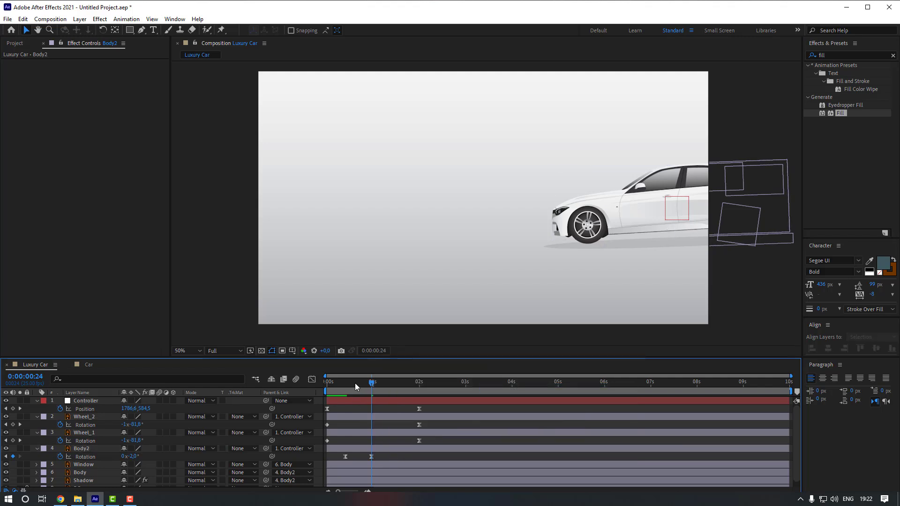
drag(356, 384, 300, 383)
key(space)
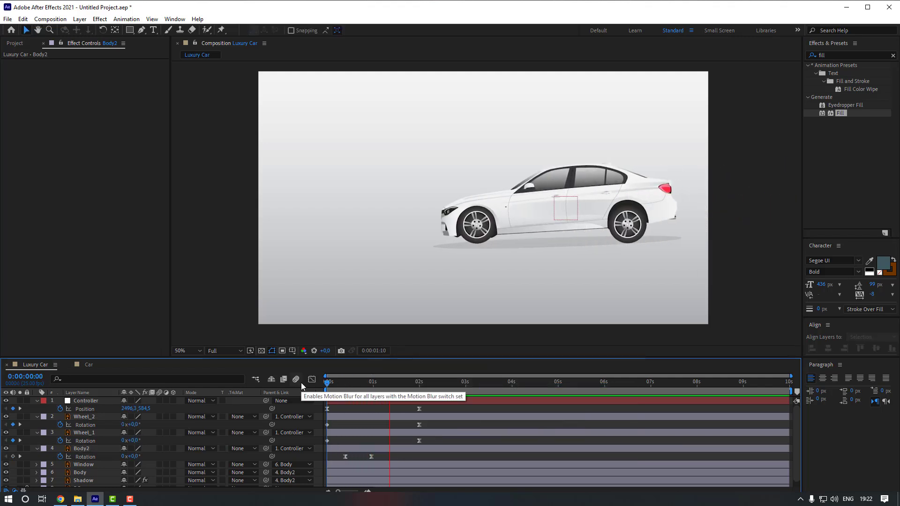
click(359, 383)
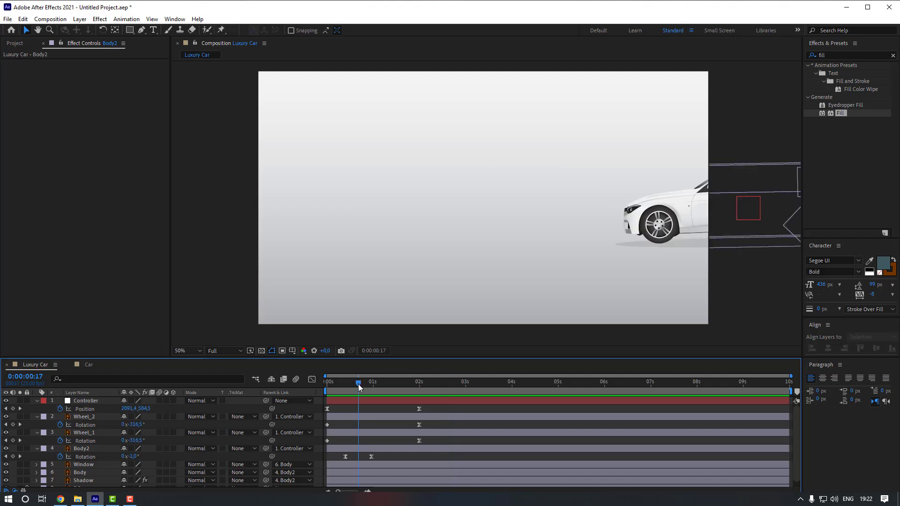
Move the two Body2 rotation keyframes to about 0:13 and 1:05, and preview the new timing
mouse_move(376, 456)
mouse_down()
mouse_move(342, 460)
mouse_move(382, 456)
mouse_up()
click(388, 455)
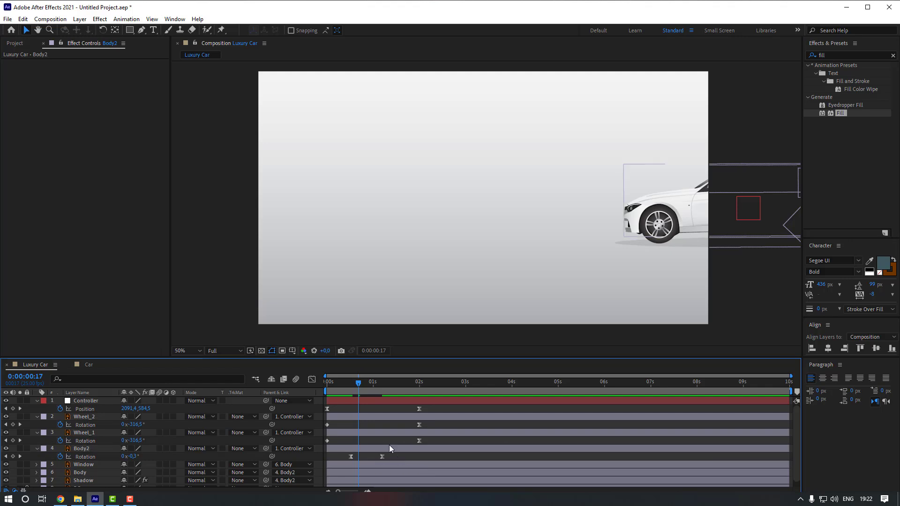
click(341, 382)
key(space)
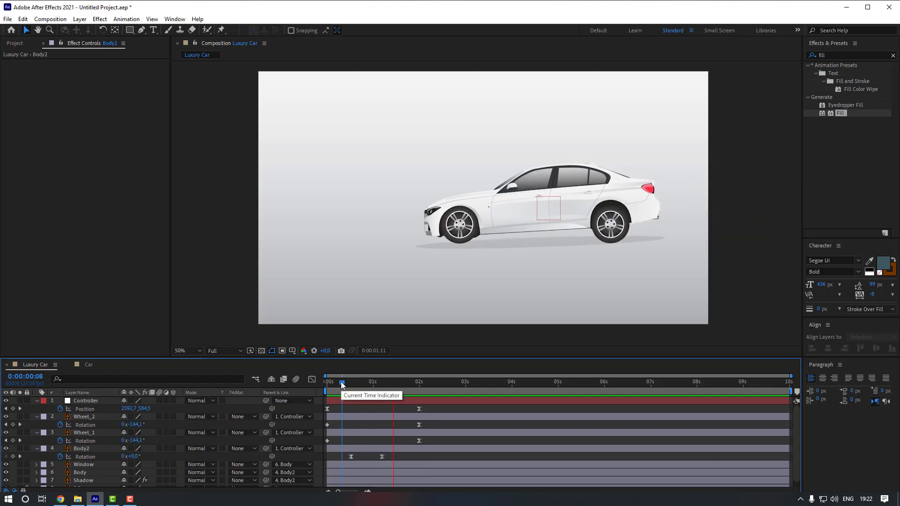
Add a Body2 rotation keyframe of 1° at 0:00:01:15, ten frames after the -2° keyframe
click(380, 384)
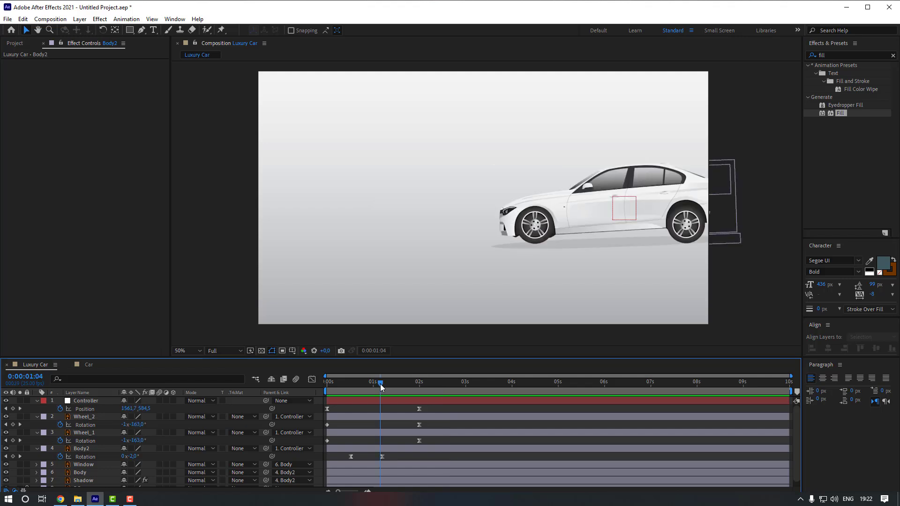
drag(381, 384, 382, 384)
key(shift+Page_Down)
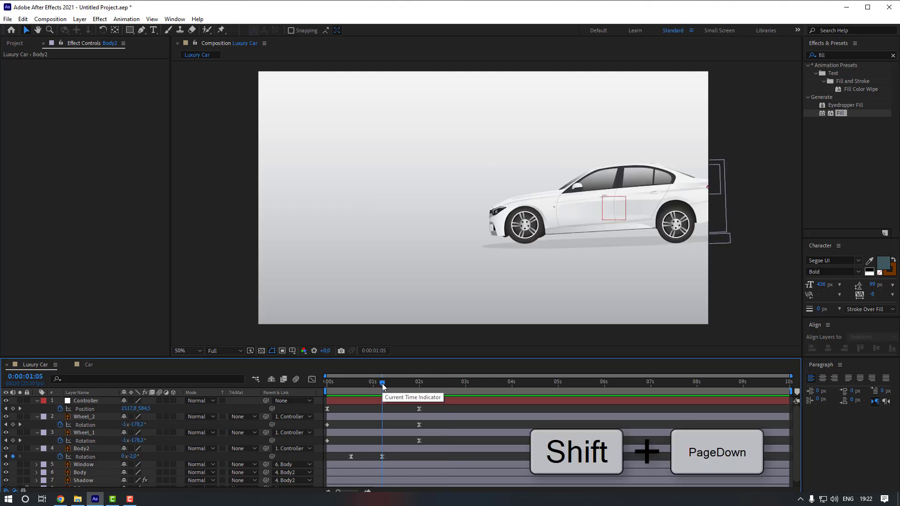
key(shift+Page_Down)
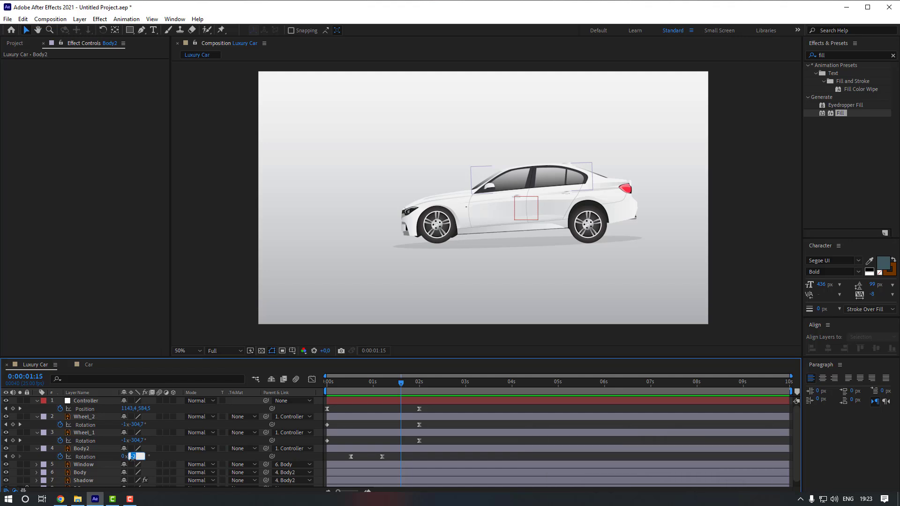
key(Return)
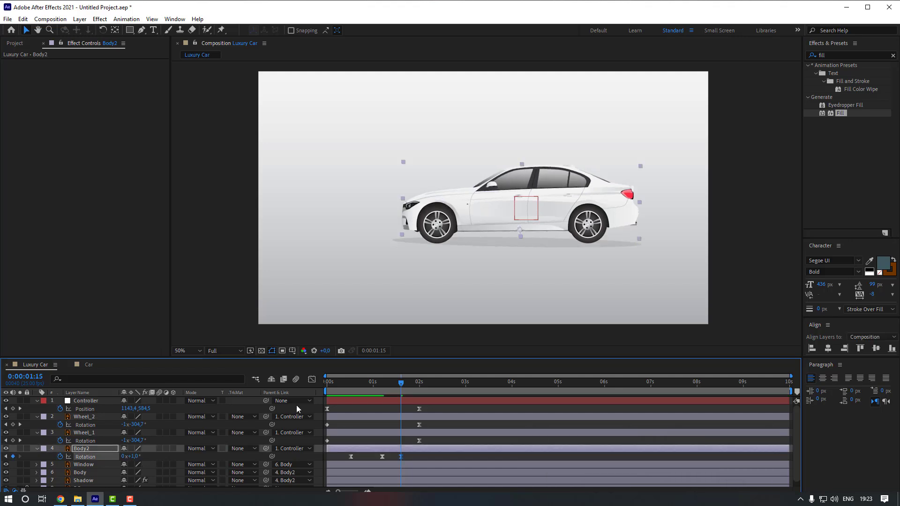
Add Body2 rotation keyframes of -0.5° at 0:00:02:00 and 0° at 0:00:02:10, and preview the rocking body
key(shift+Page_Down)
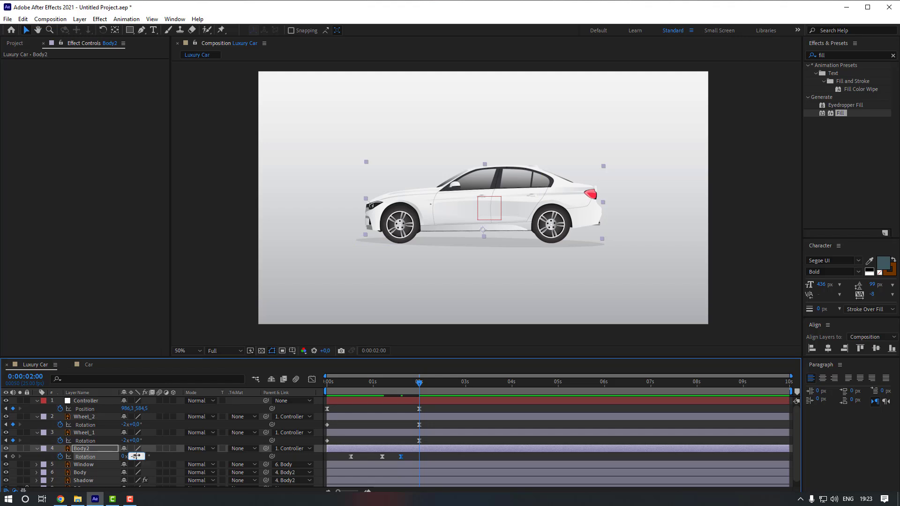
key(Return)
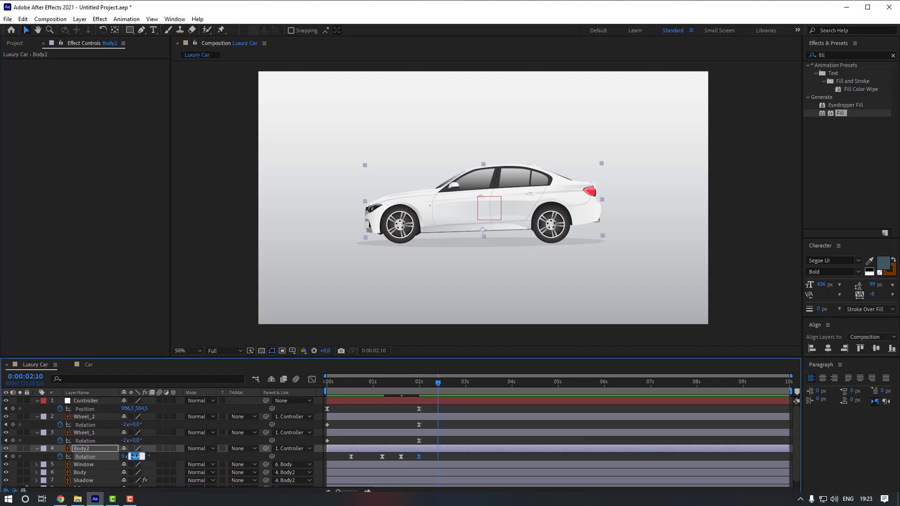
key(Return)
click(459, 466)
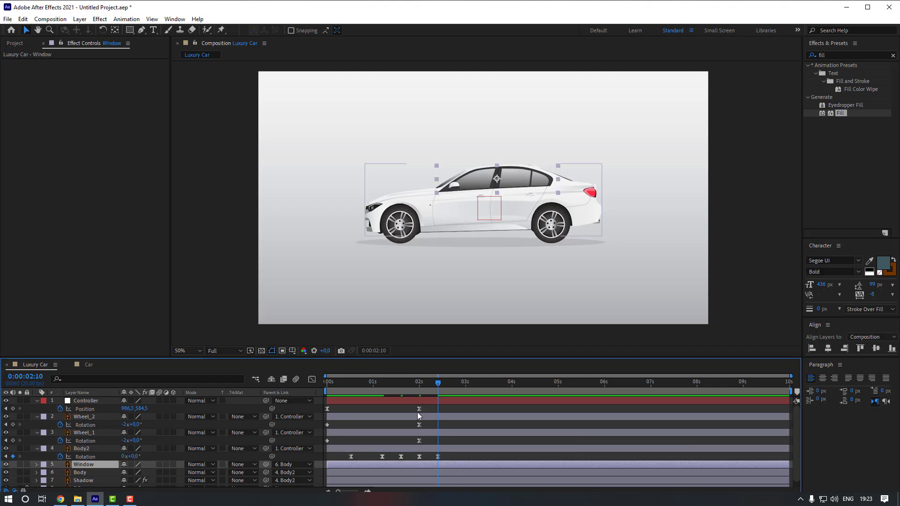
drag(418, 387, 358, 386)
key(space)
Compress the last four Body2 rotation keyframes so they run from about 1:10 to 2:10, and preview the result
click(428, 459)
drag(449, 453, 392, 458)
click(396, 407)
drag(393, 385, 383, 386)
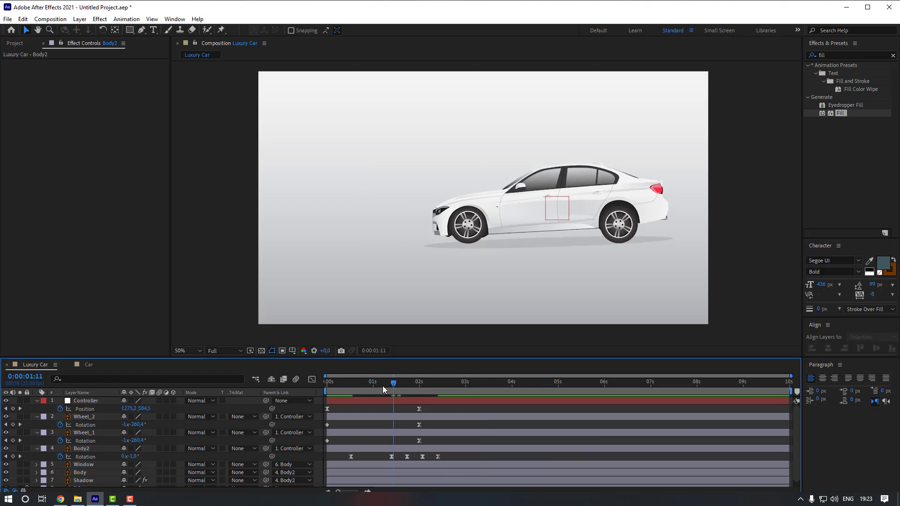
click(342, 387)
key(space)
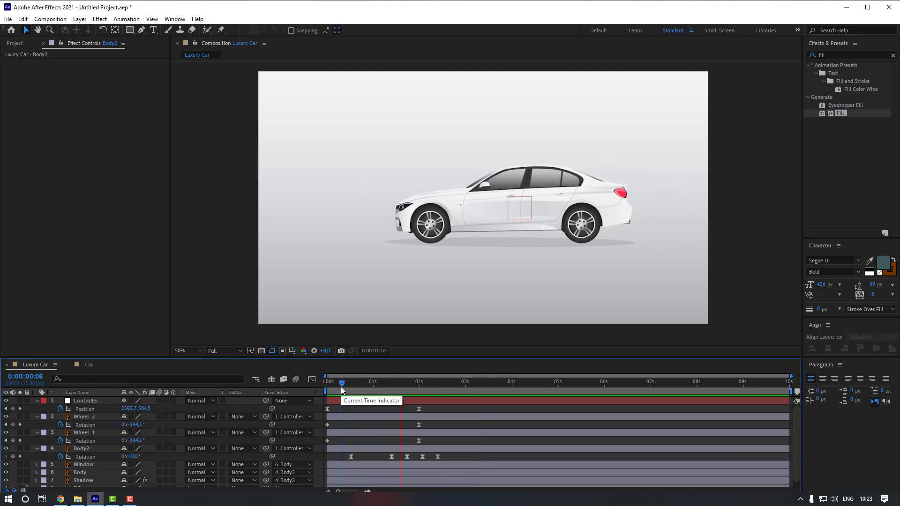
key(space)
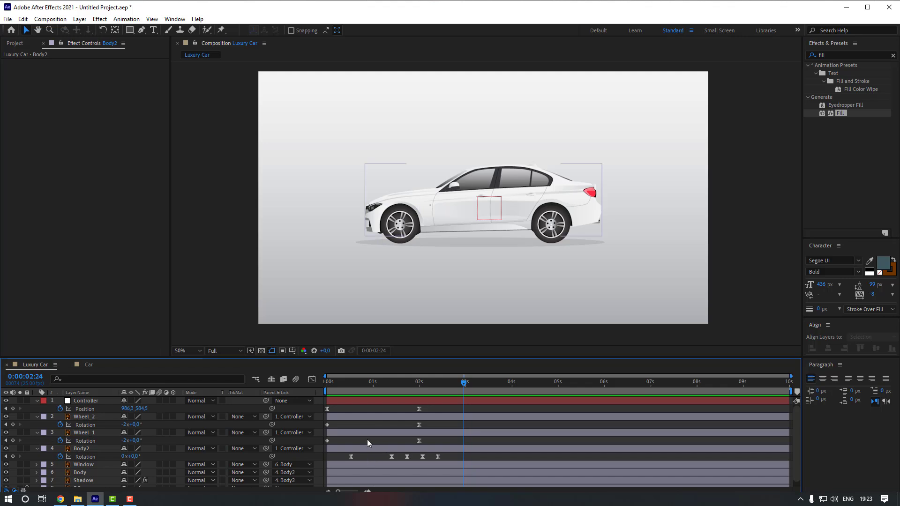
Move the first Body2 rotation keyframe to about 0:20 and preview the animation
drag(351, 457, 364, 457)
click(359, 457)
drag(371, 390, 348, 390)
key(space)
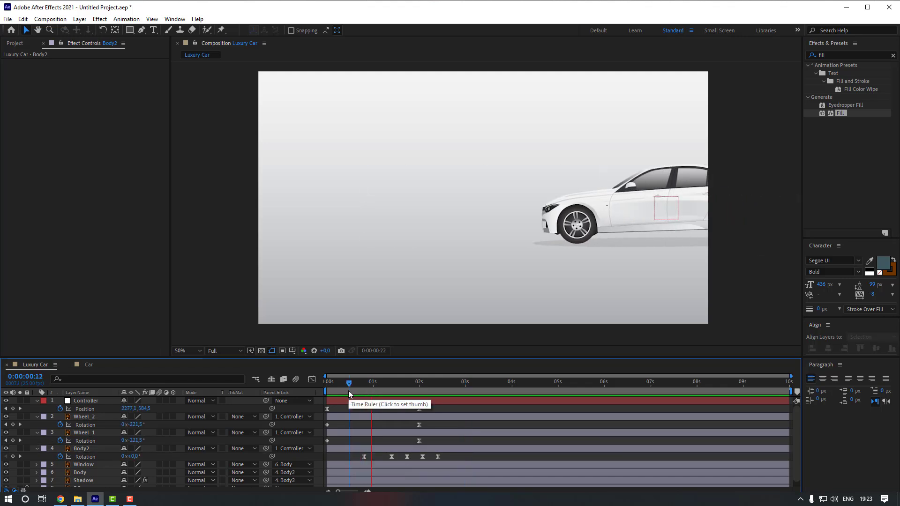
key(space)
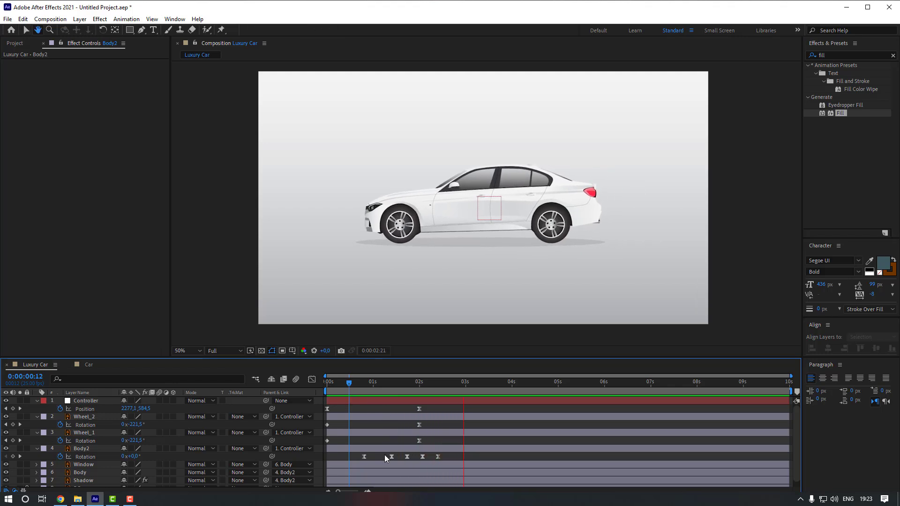
Shift all five Body2 rotation keyframes later together so the first sits at about 1:02, and preview the animation
drag(356, 454, 453, 458)
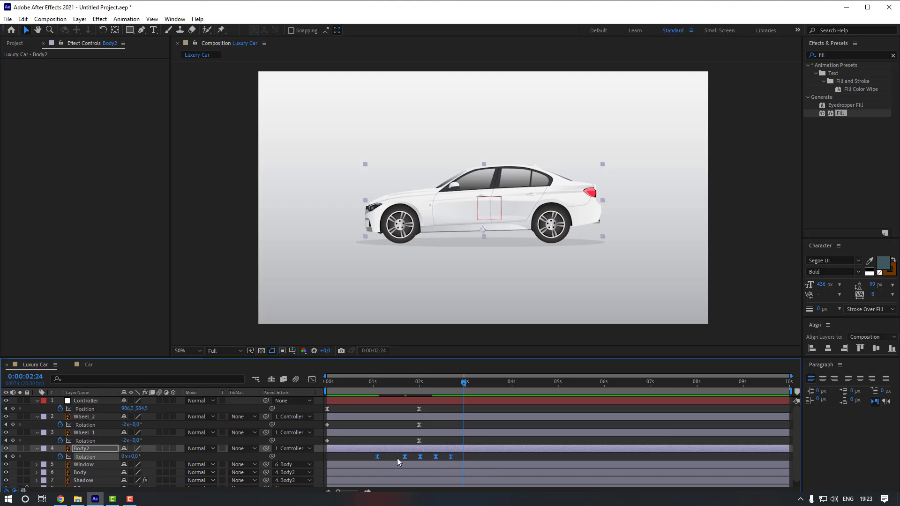
click(398, 458)
click(346, 389)
key(space)
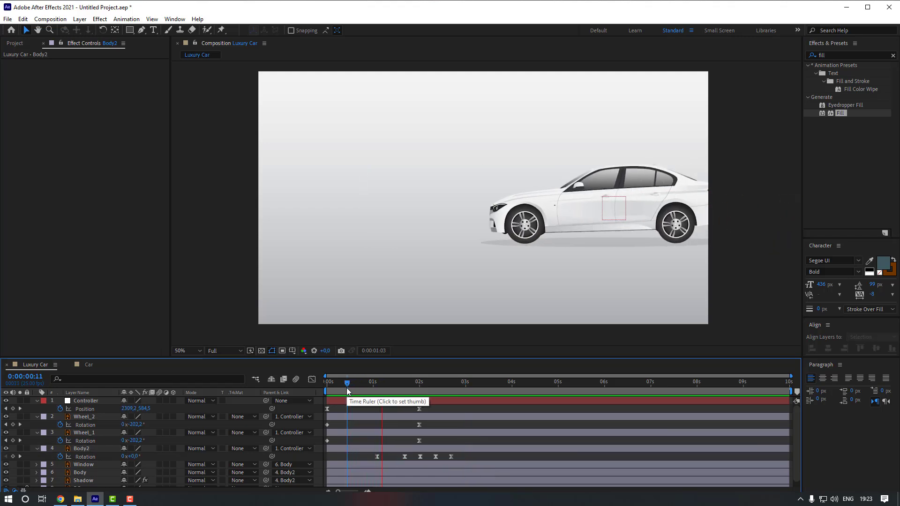
key(space)
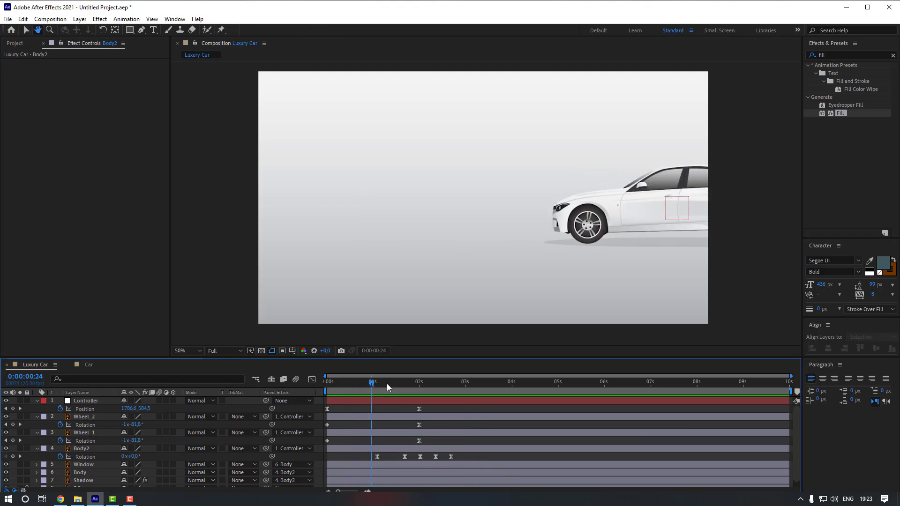
key(space)
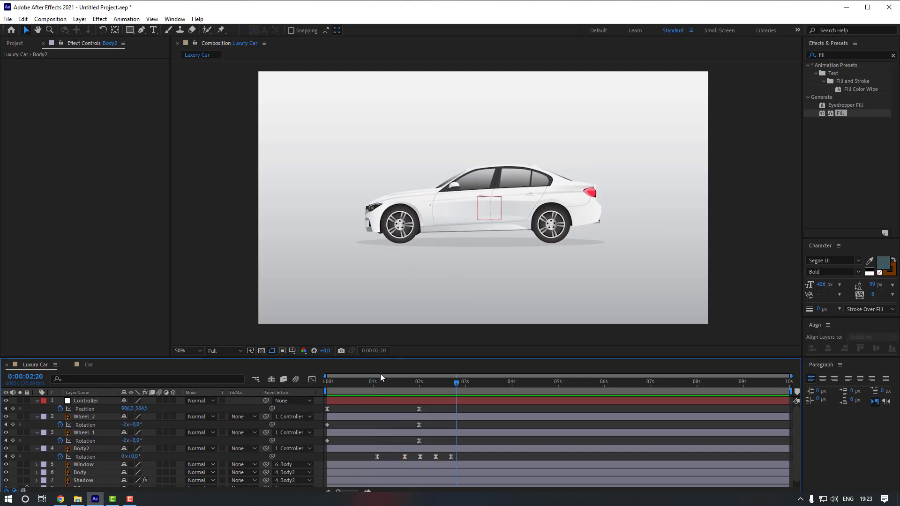
drag(383, 390, 360, 394)
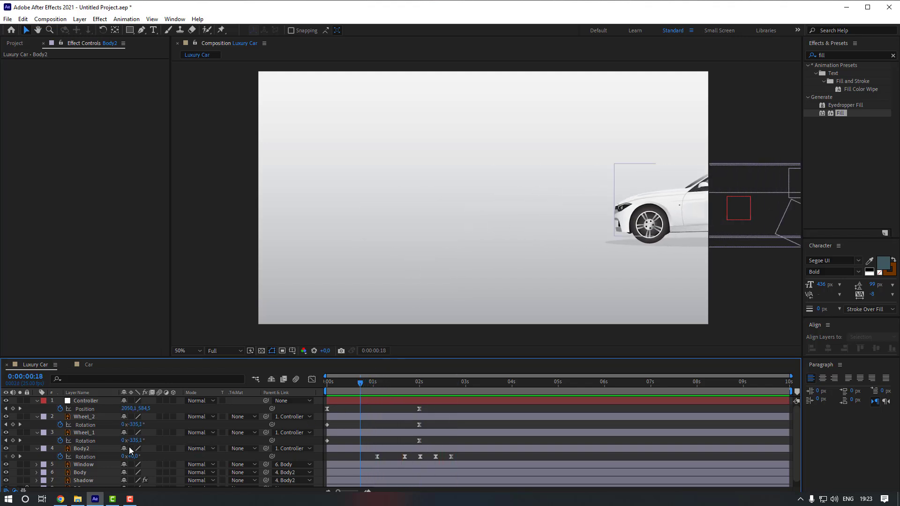
Change the Shadow layer's parent from Body2 to Controller and preview the animation
scroll(97, 464, down, 1)
click(87, 474)
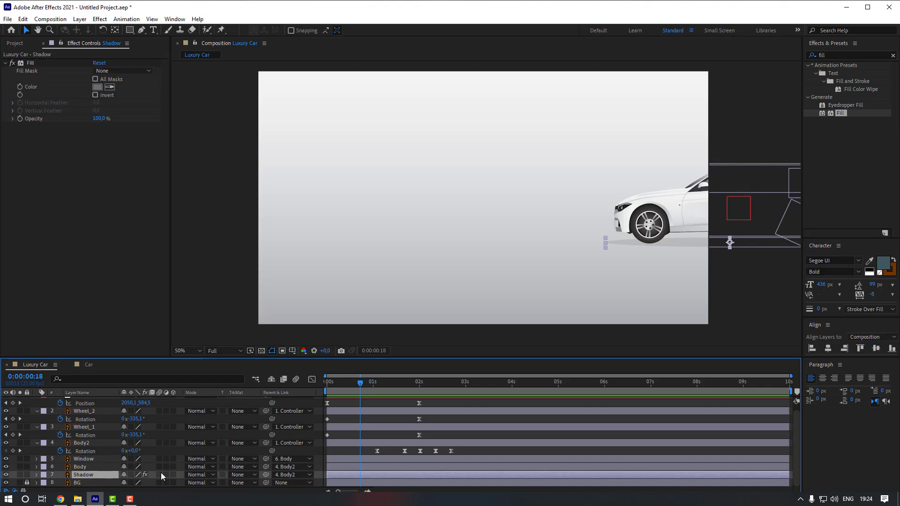
click(287, 475)
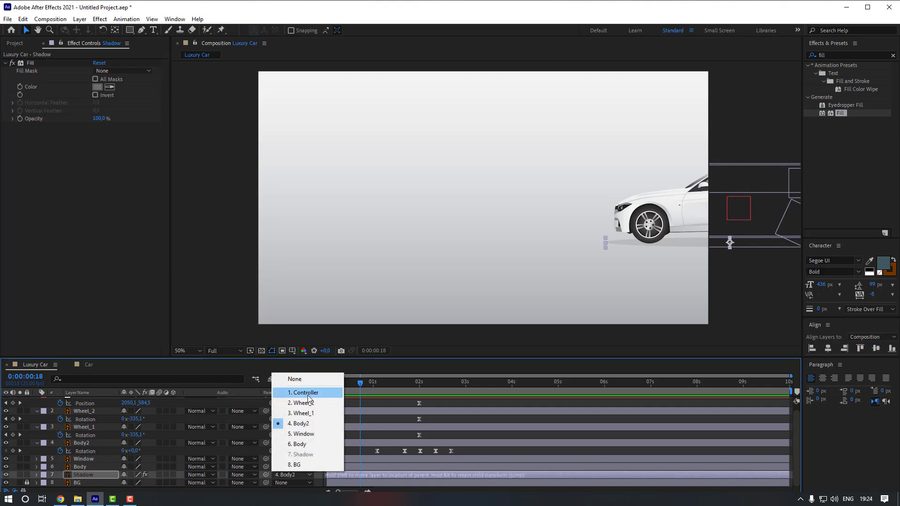
click(307, 396)
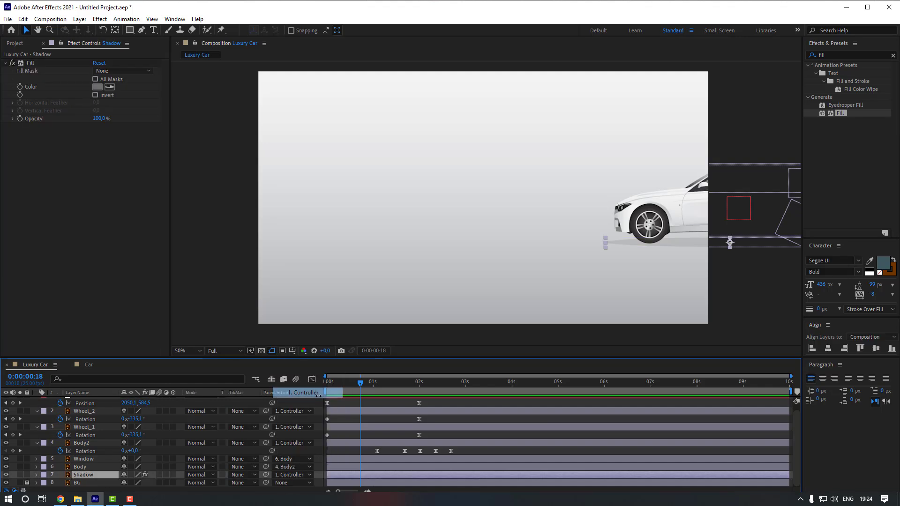
click(351, 380)
click(376, 403)
key(space)
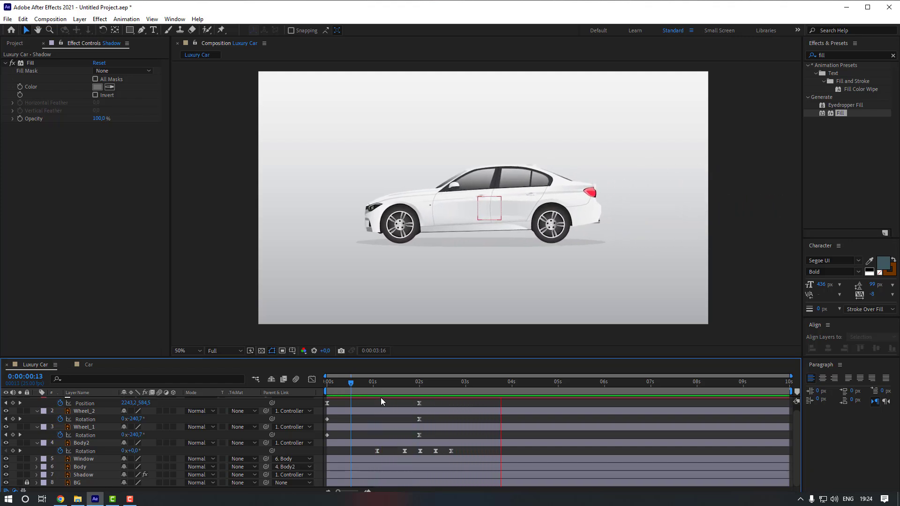
Pre-compose the Window layer of the car as "Windows" and open the new composition
click(384, 386)
click(538, 181)
scroll(538, 181, up, 1)
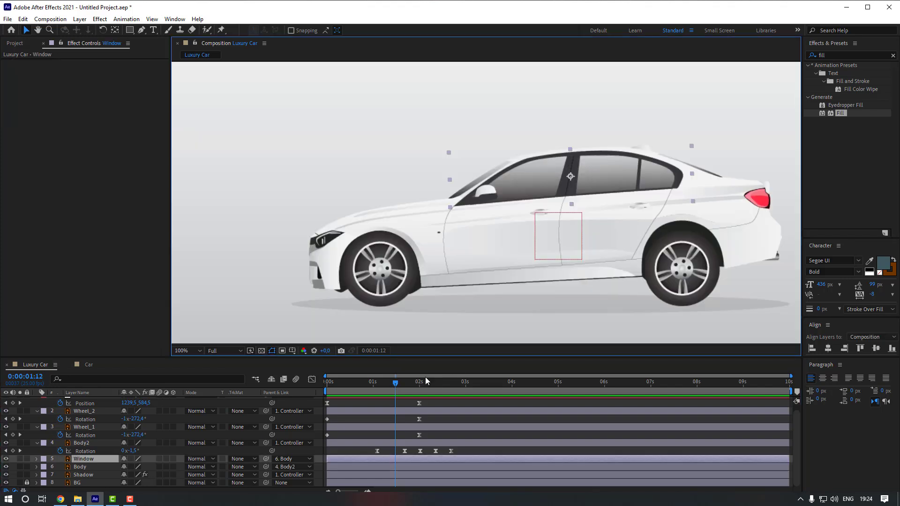
scroll(486, 202, down, 1)
click(377, 384)
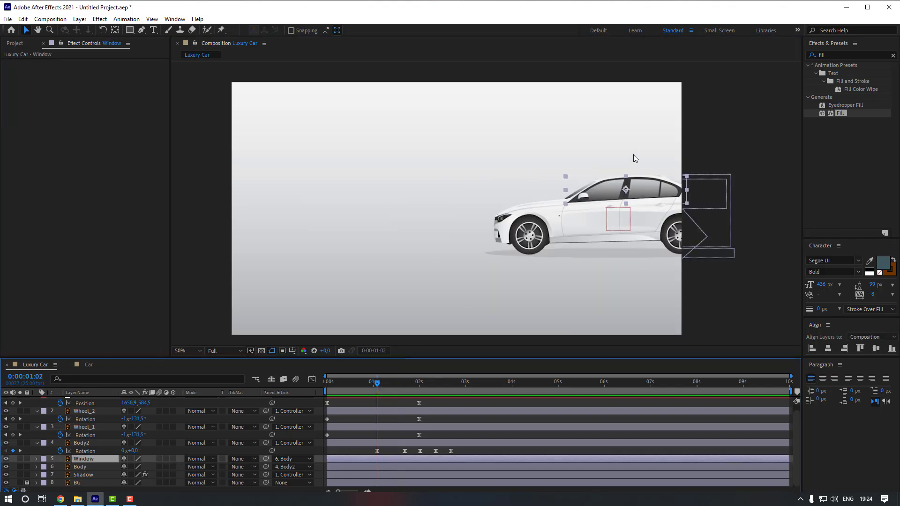
right_click(89, 459)
click(137, 408)
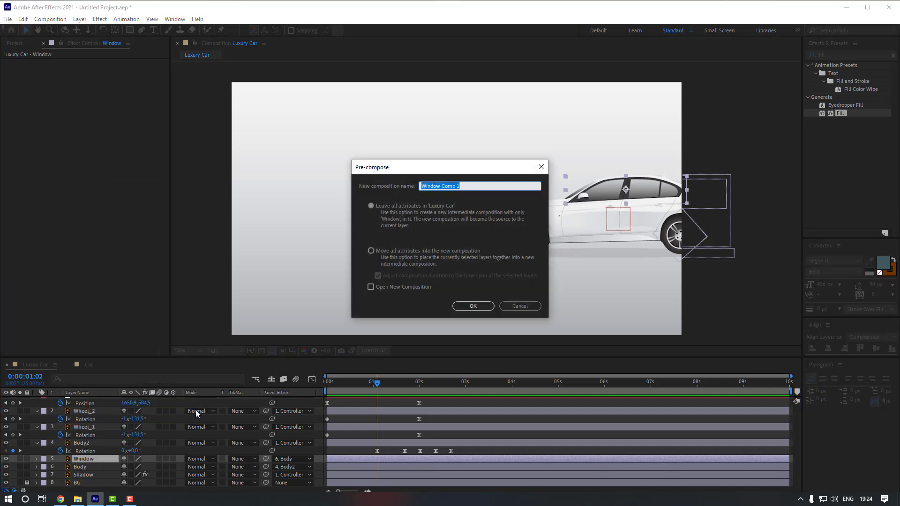
key(BackSpace)
text(Windows)
key(Return)
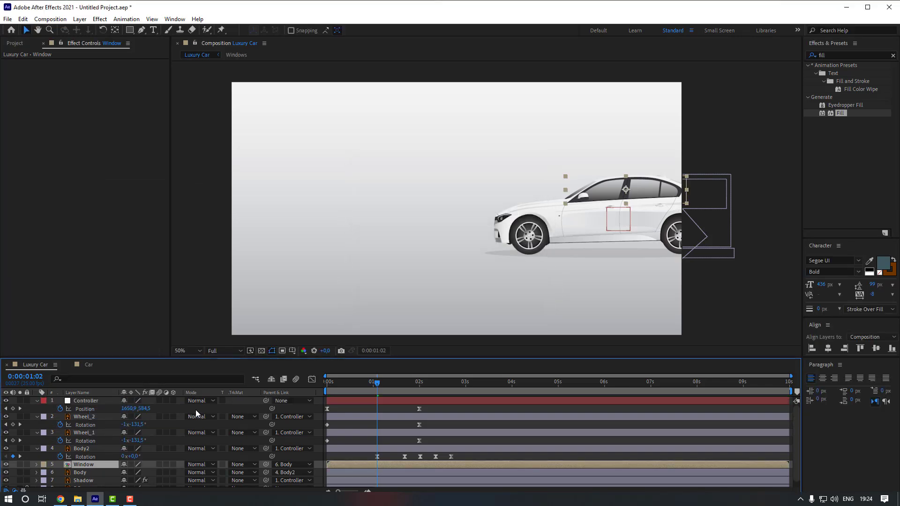
double_click(84, 466)
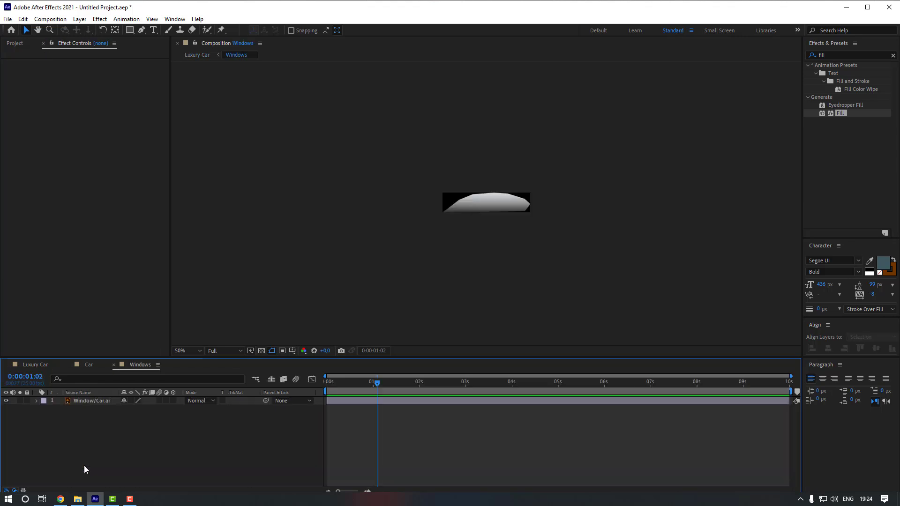
Draw a straight diagonal line with the Pen tool across the front end of the window shape, extending beyond its upper and lower edges
scroll(486, 193, up, 2)
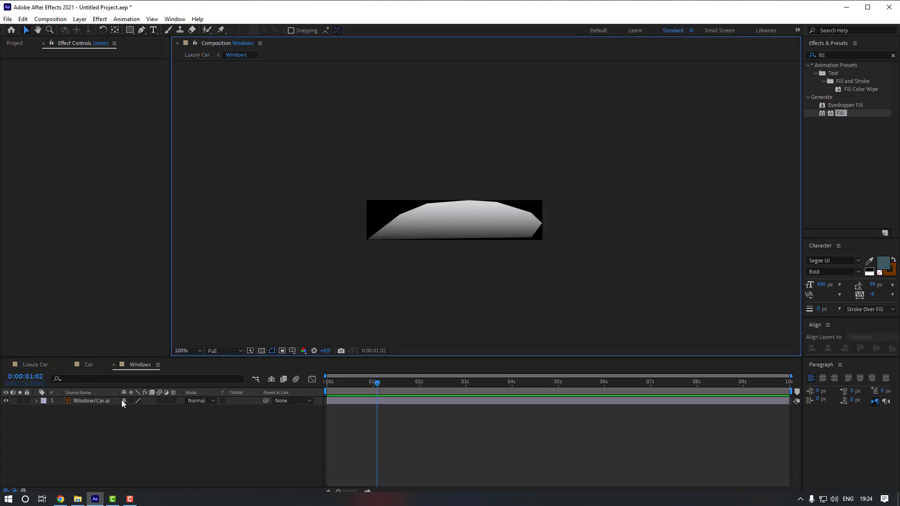
click(142, 30)
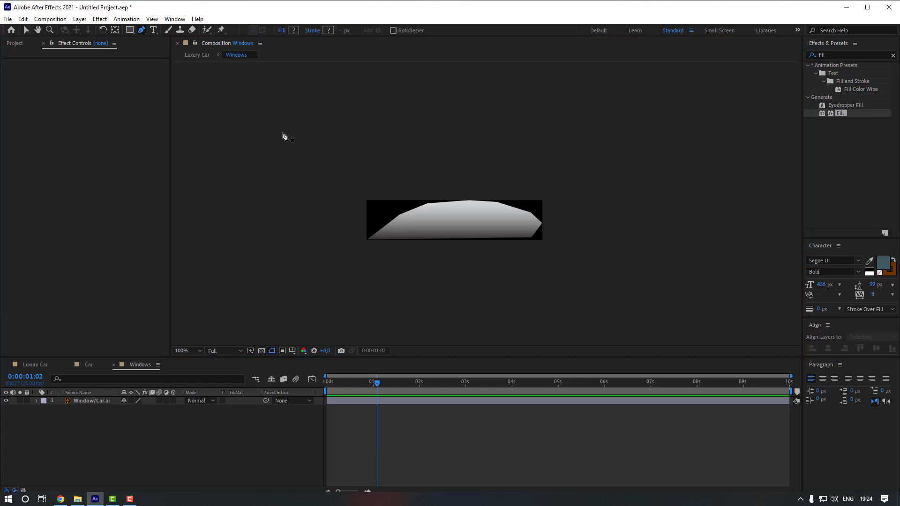
click(411, 176)
click(349, 277)
key(v)
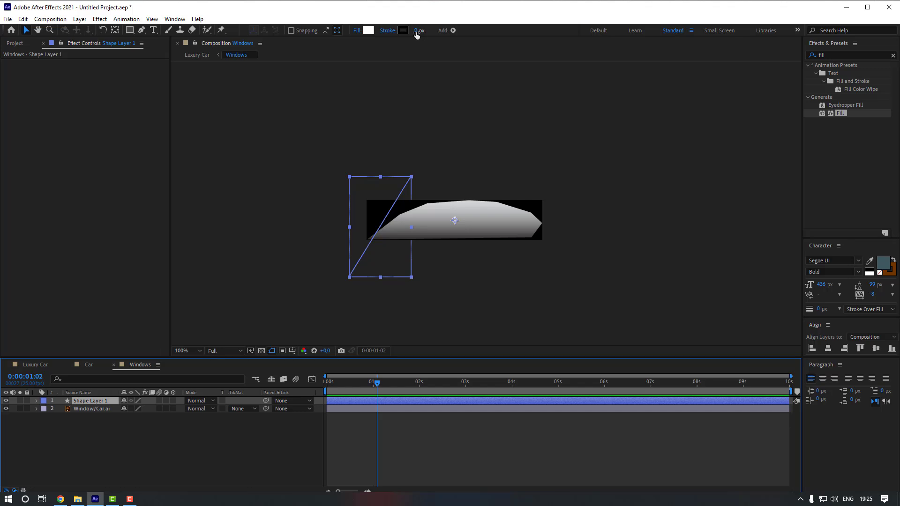
Set the diagonal line's stroke width to 8 px and its stroke colour to light grey D6D6D8
click(416, 32)
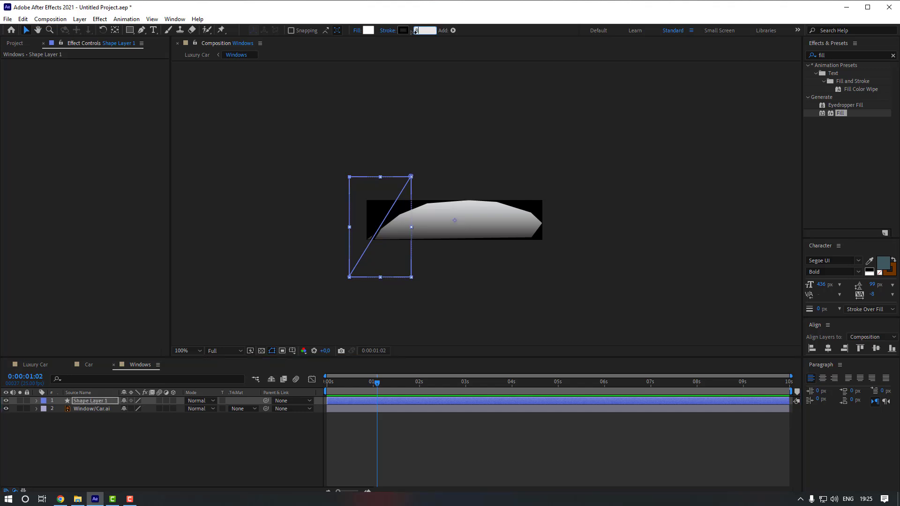
key(Return)
click(403, 31)
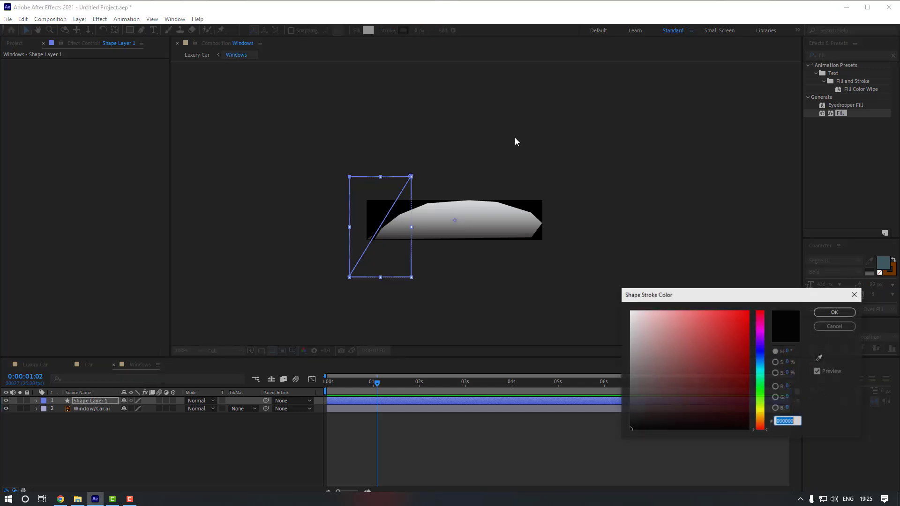
click(820, 358)
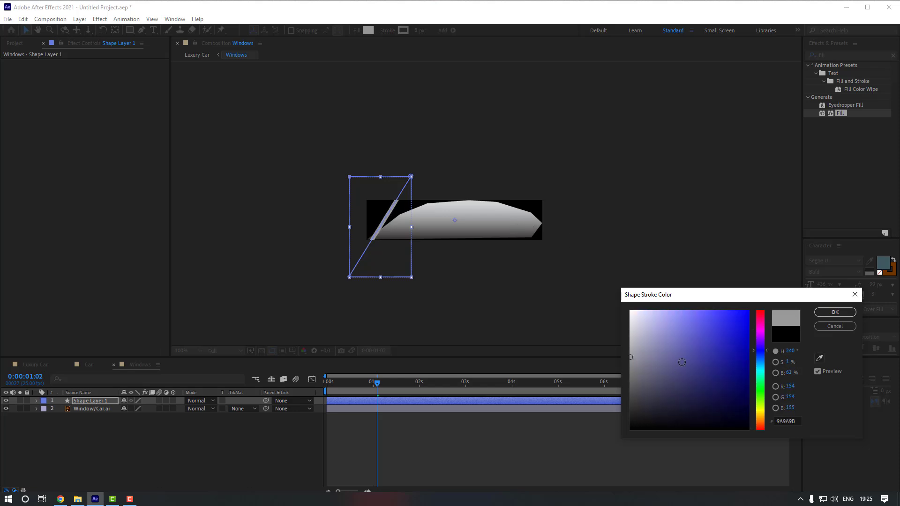
drag(635, 348, 631, 331)
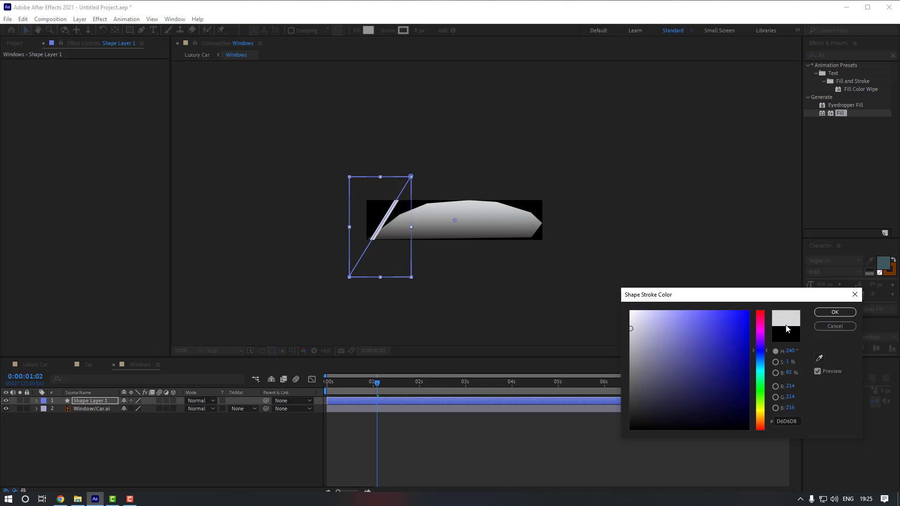
click(835, 313)
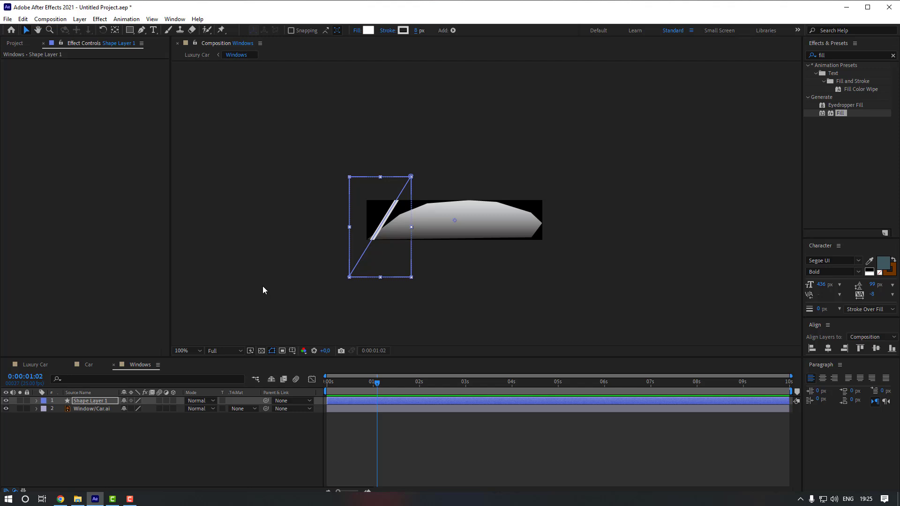
Duplicate Shape 1 inside Shape Layer 1 and shift the copy 40 px to the right
click(36, 401)
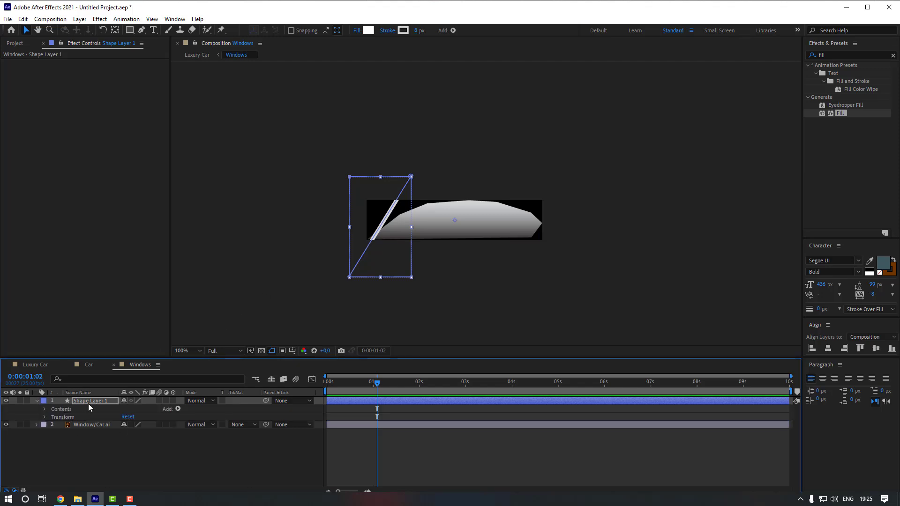
click(44, 410)
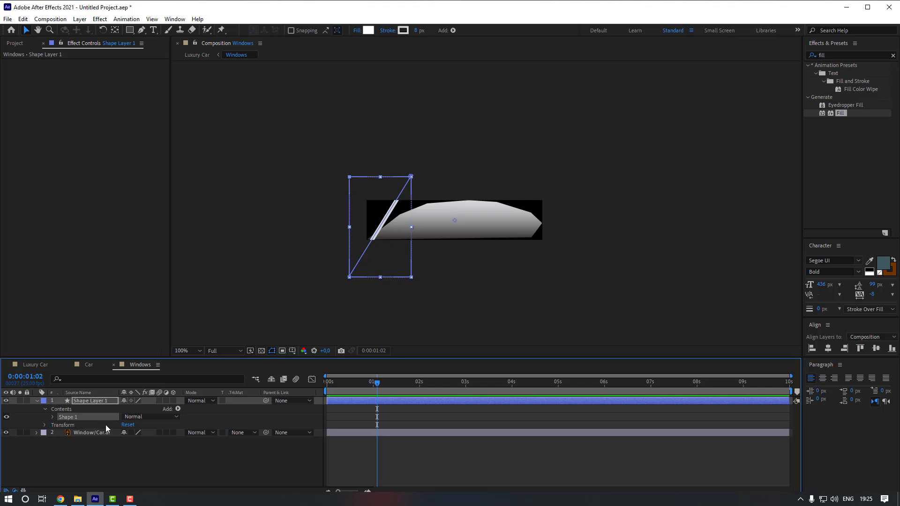
key(ctrl+d)
key(shift+Right)
key(shift+Right)
key(shift+Right)
key(shift+Right)
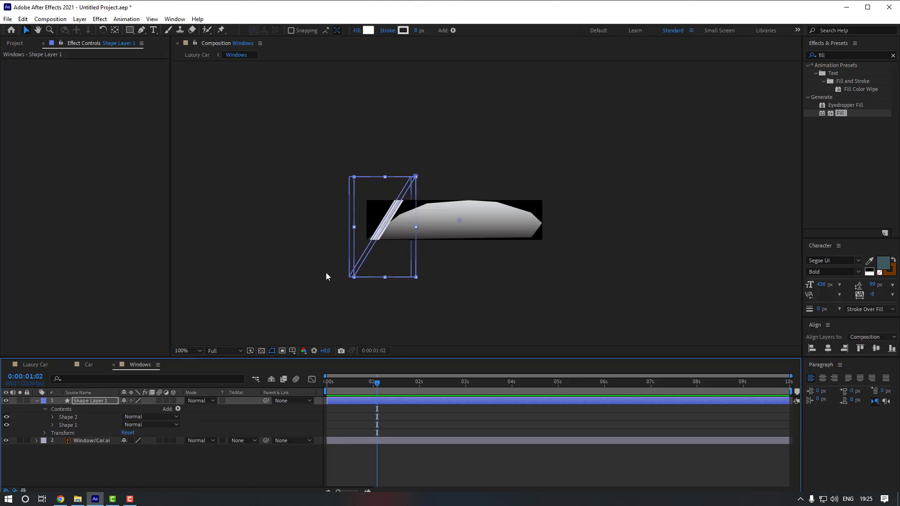
Set the stroke width of Shape 2 to 5
click(52, 418)
click(61, 433)
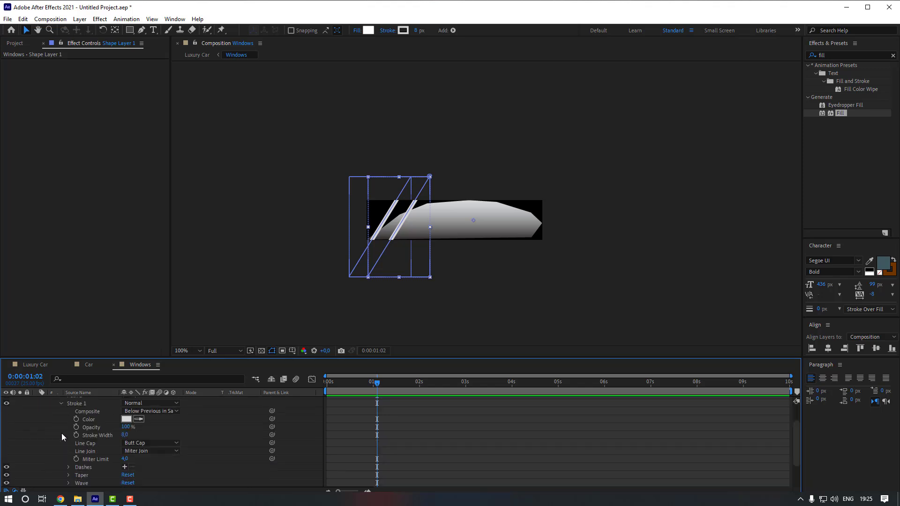
click(124, 435)
text(5)
key(Return)
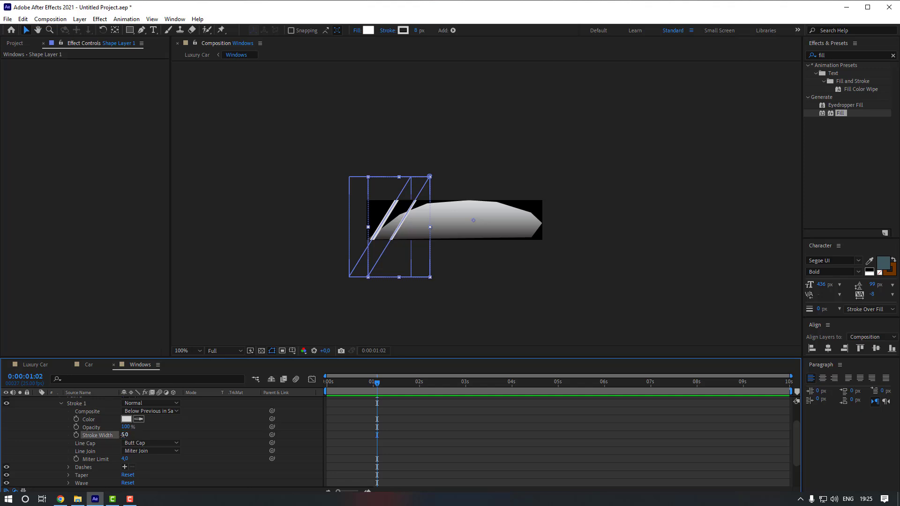
scroll(81, 428, up, 2)
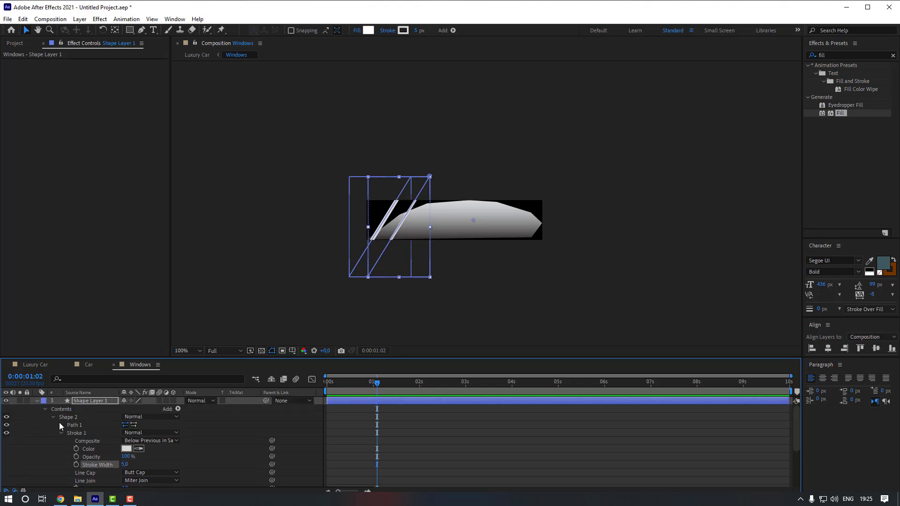
Duplicate Shape 2, shift the copy 20 px to the right, and collapse the shape layer's properties
click(53, 418)
click(72, 417)
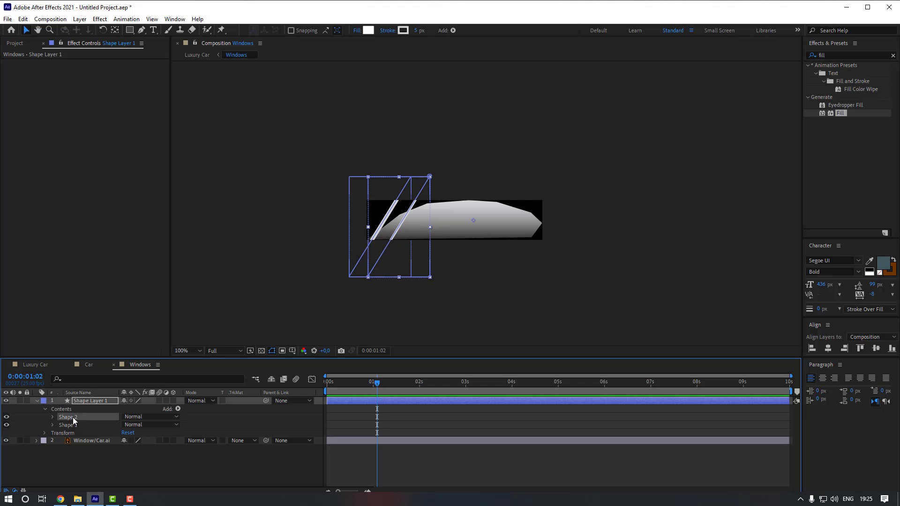
key(ctrl+d)
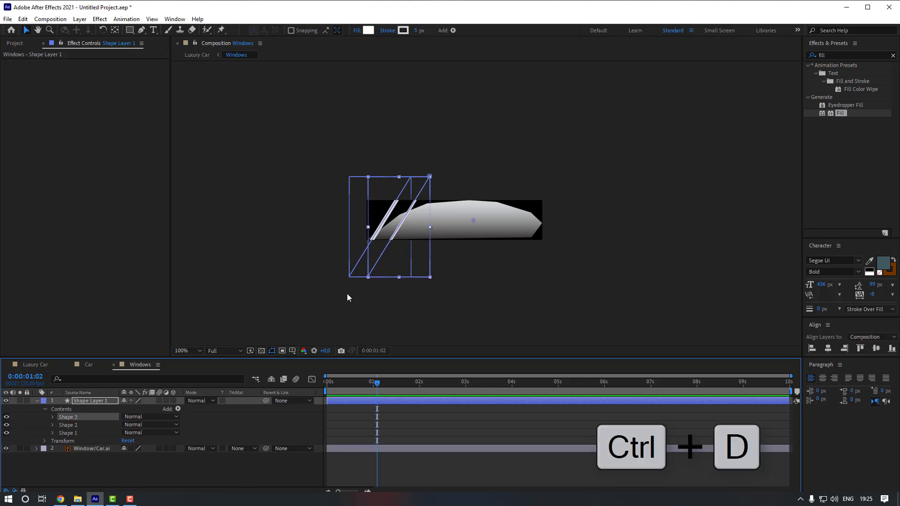
key(shift+Right)
key(shift+Right)
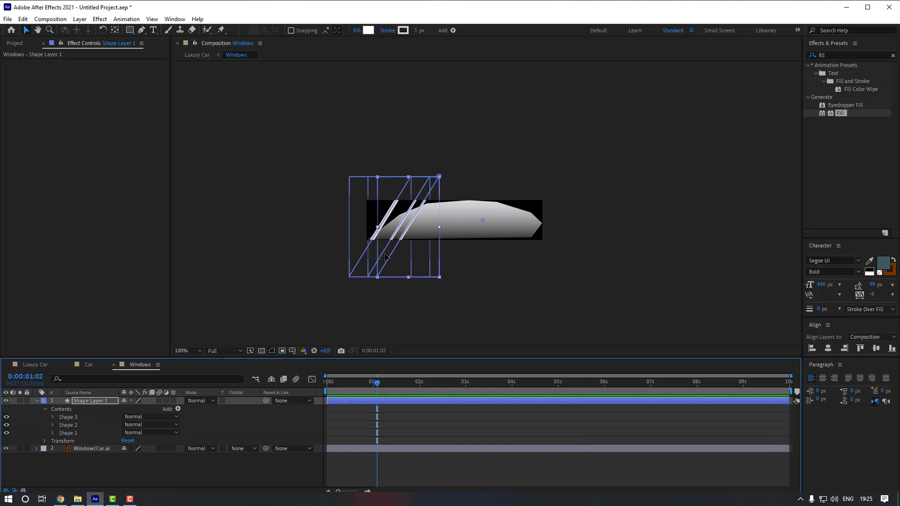
key(u)
Duplicate the Window/Car.ai layer above Shape Layer 1 and use the copy as the stripes' Alpha Matte
click(97, 411)
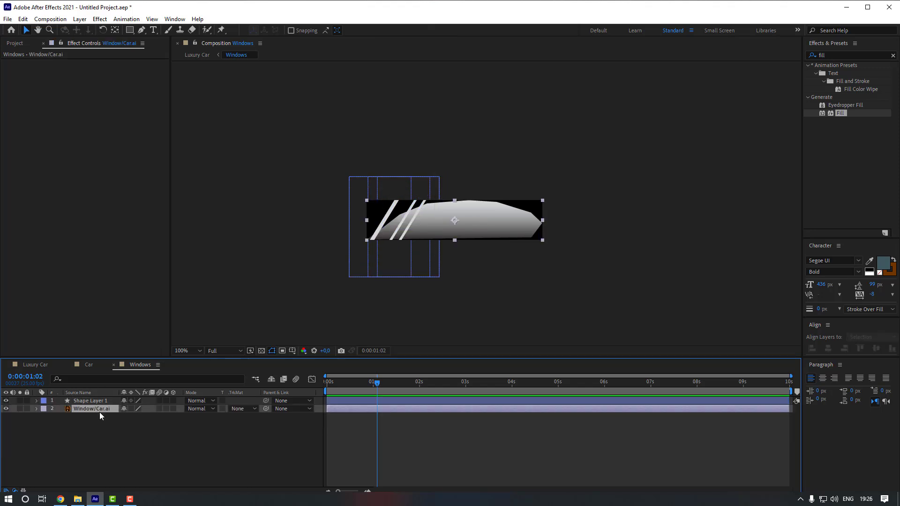
key(ctrl+d)
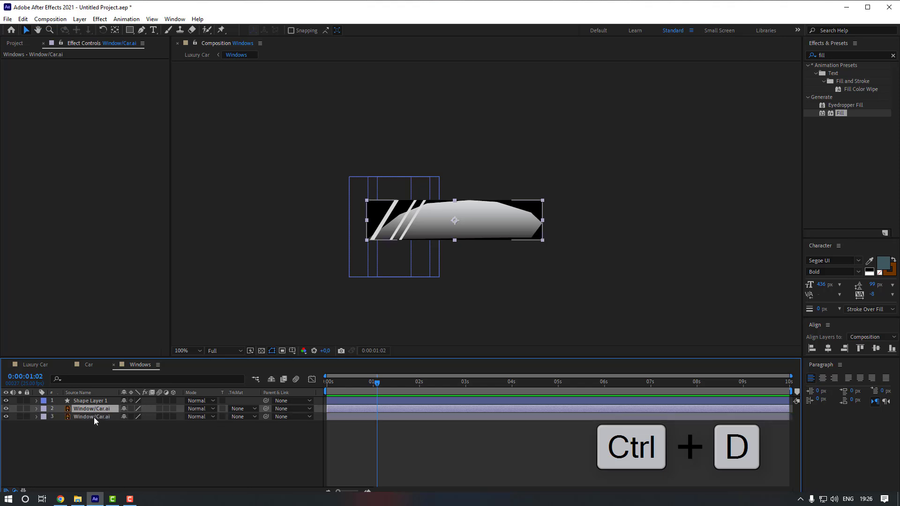
drag(94, 412, 94, 401)
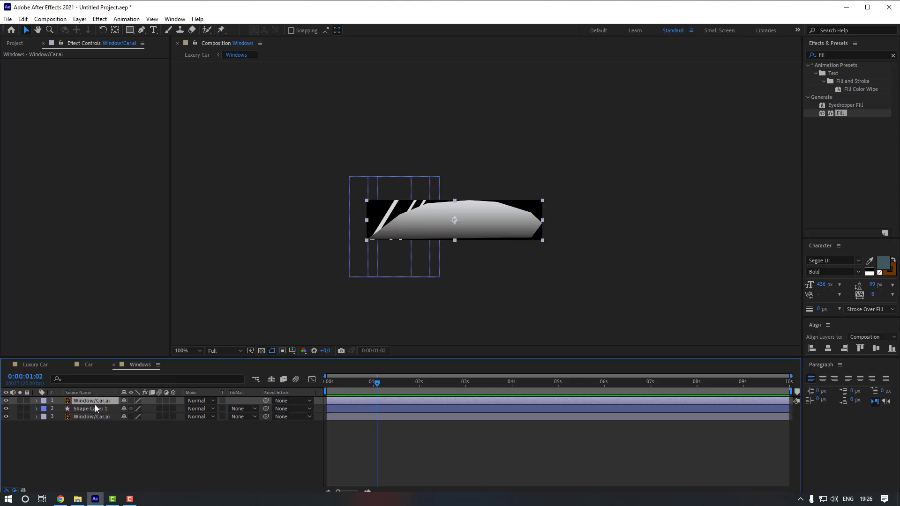
click(94, 409)
click(249, 410)
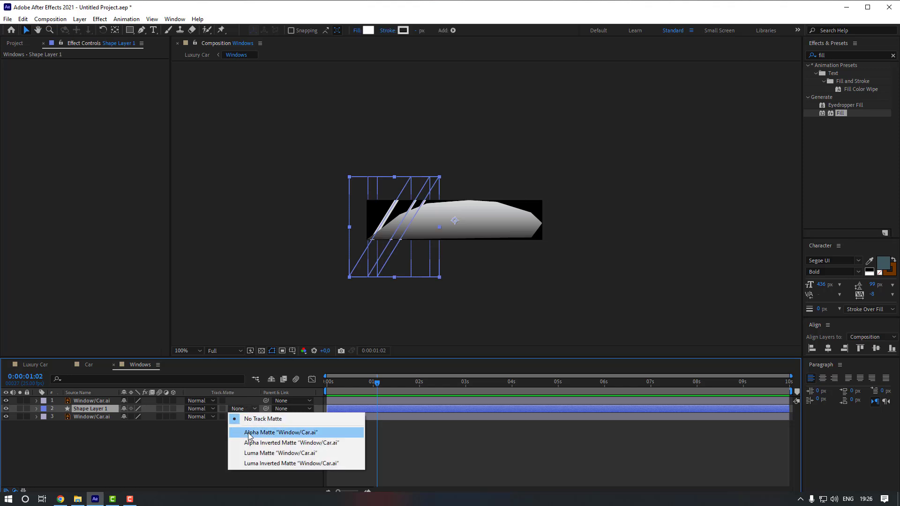
click(255, 432)
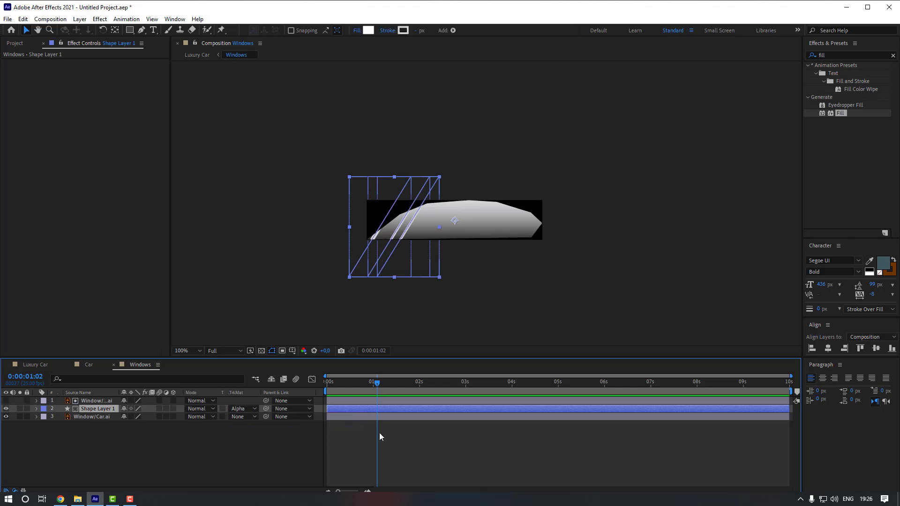
click(415, 435)
Go to 0:00 and lower the opacity of Shape Layer 1 so the stripes look more transparent
drag(358, 385, 316, 389)
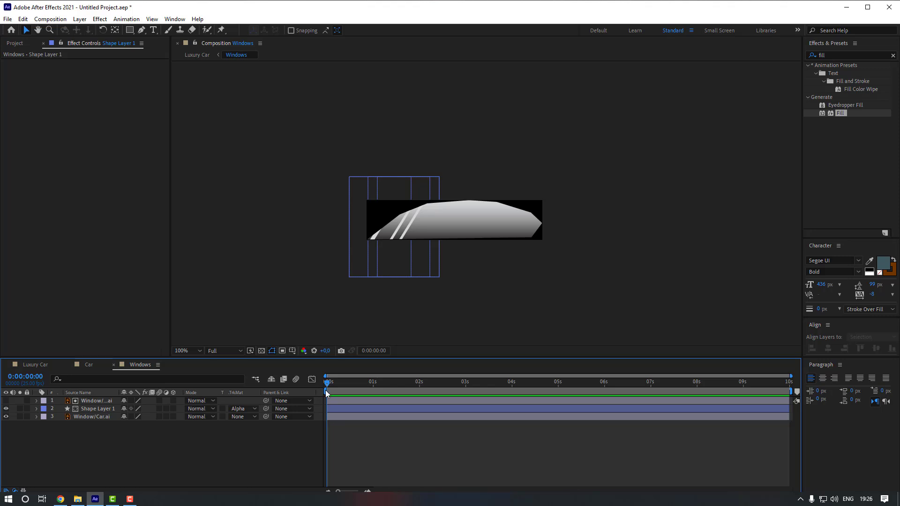
click(85, 409)
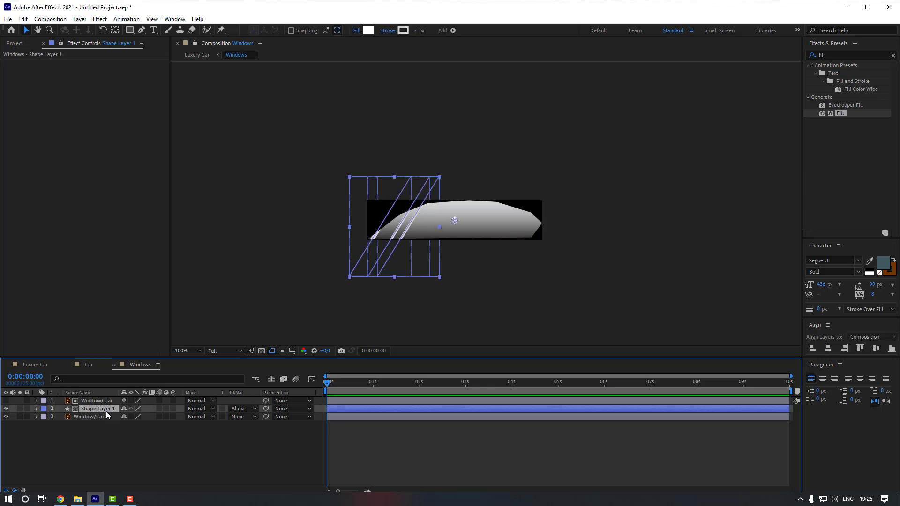
key(t)
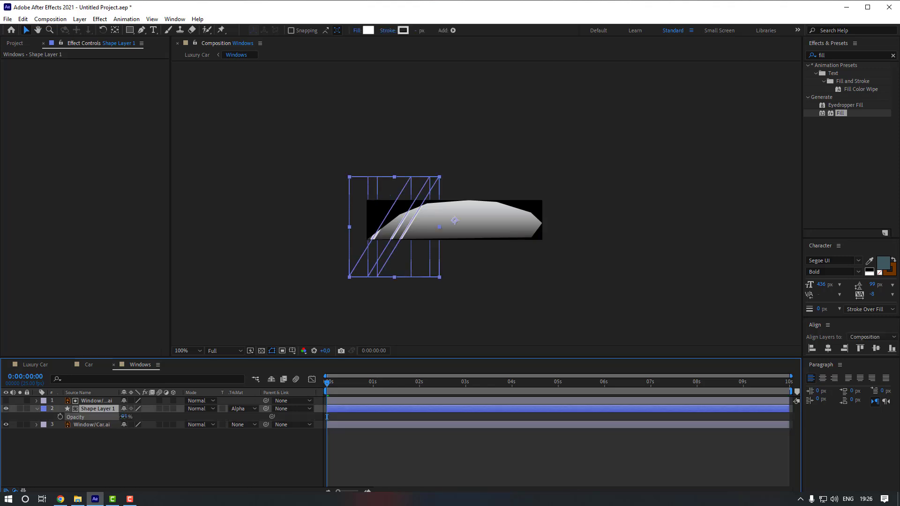
drag(123, 416, 108, 418)
key(t)
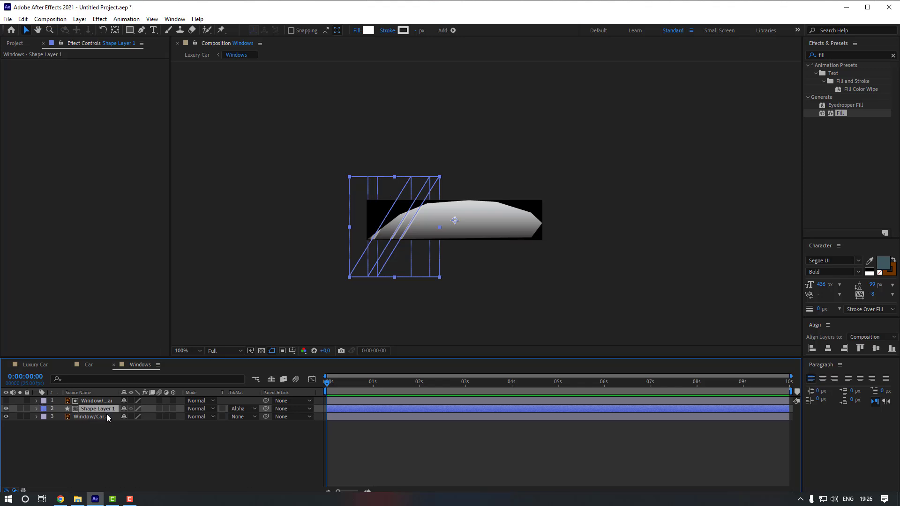
Keyframe Shape Layer 1's Position at 0:00, and at 1:24 move it horizontally past the window's rear end to 536.5, 42.5
key(p)
click(60, 417)
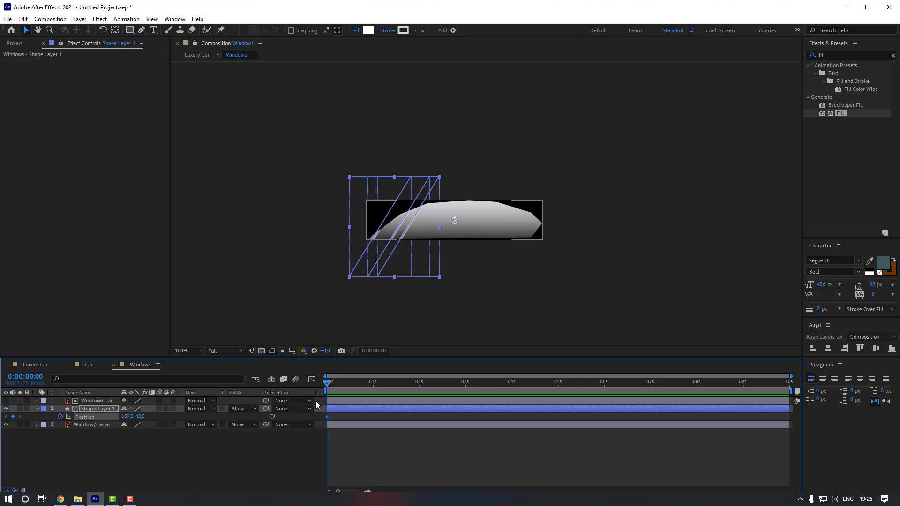
drag(377, 382, 418, 382)
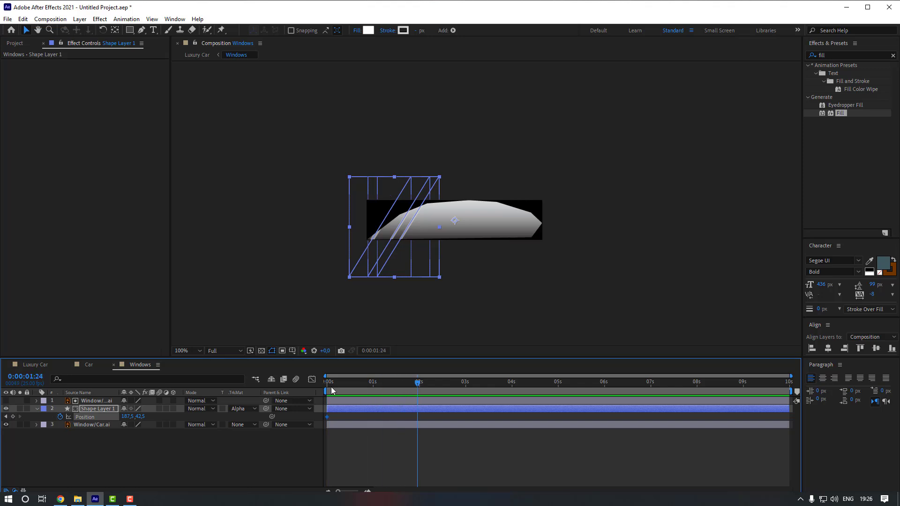
drag(126, 417, 287, 412)
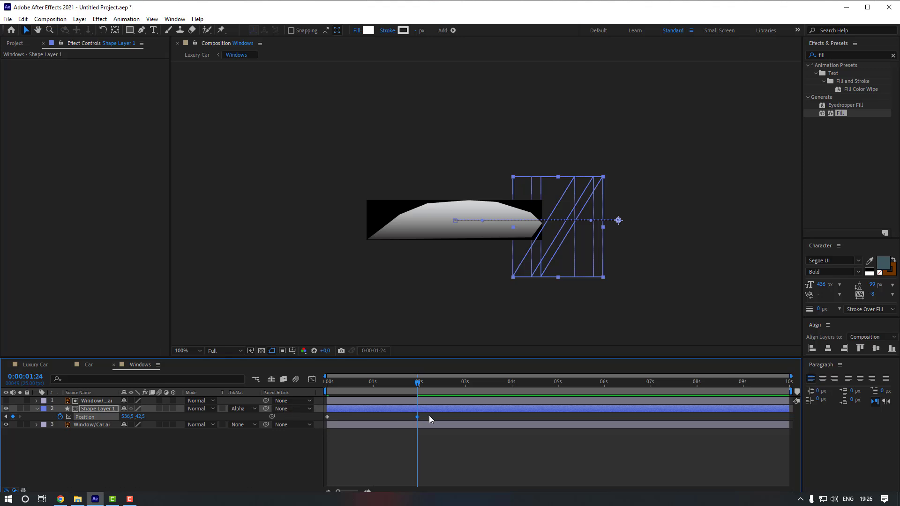
Apply Easy Ease to Shape Layer 1's Position keyframe at 1:24 and preview the Luxury Car composition from the start
click(415, 417)
right_click(417, 417)
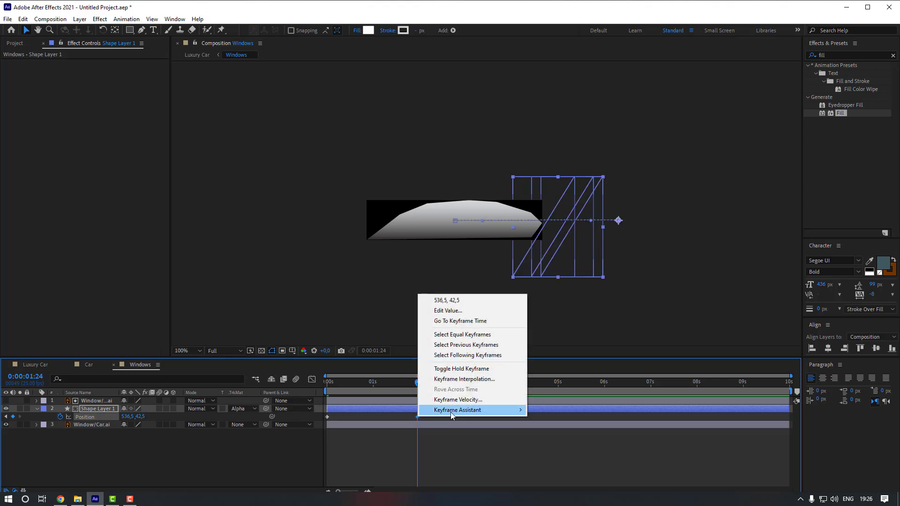
mouse_move(451, 415)
click(553, 349)
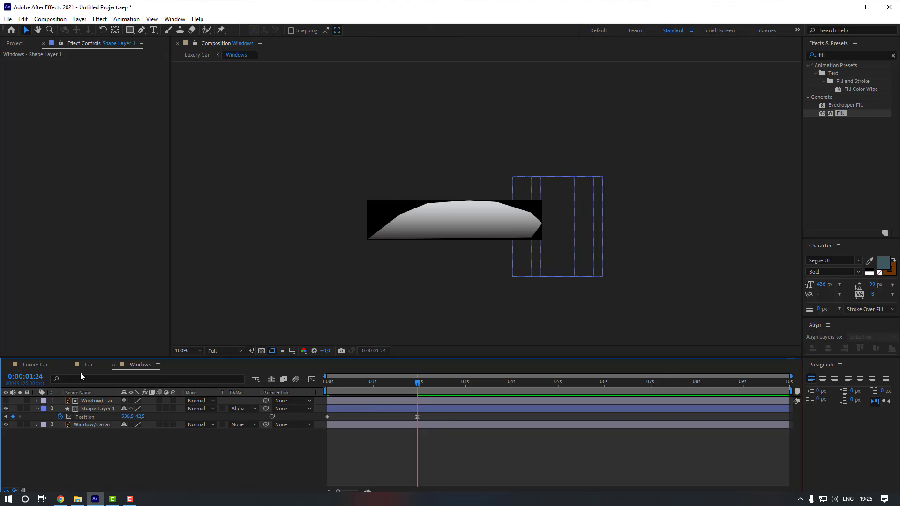
click(35, 365)
drag(372, 384, 305, 387)
key(space)
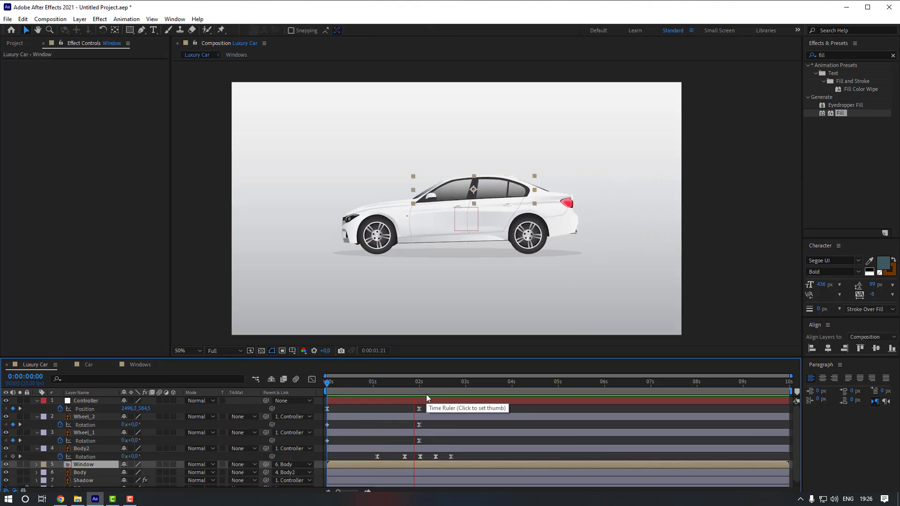
Move the stripes' first Position keyframe in the Windows composition to about 0:17 and preview the Luxury Car composition
drag(369, 382, 358, 383)
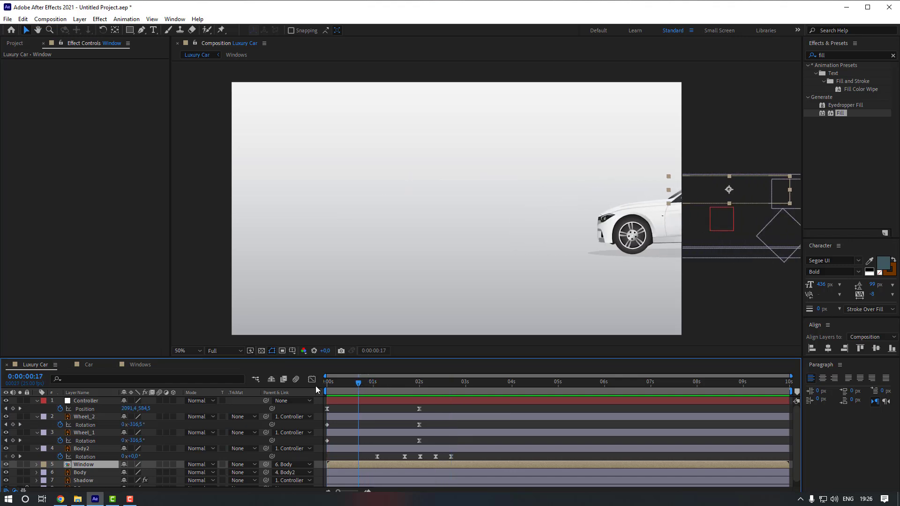
click(124, 365)
drag(327, 415, 357, 419)
click(35, 364)
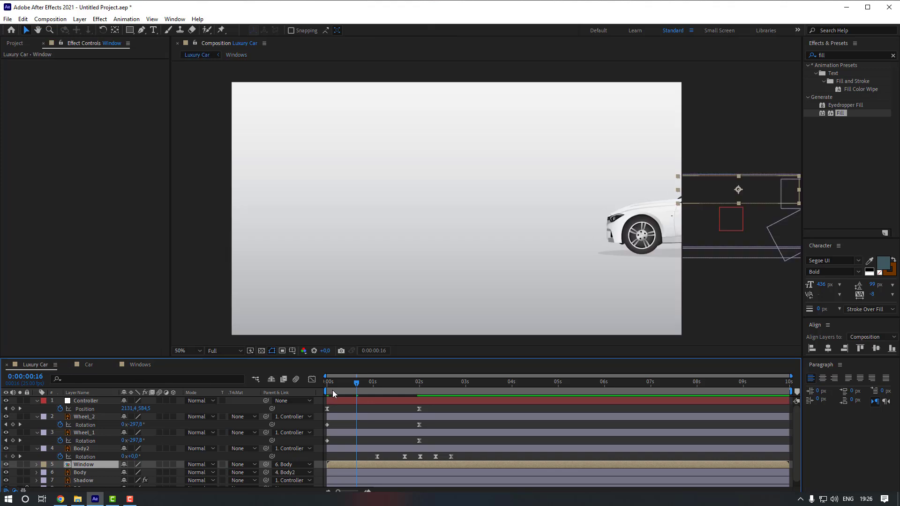
click(350, 386)
key(space)
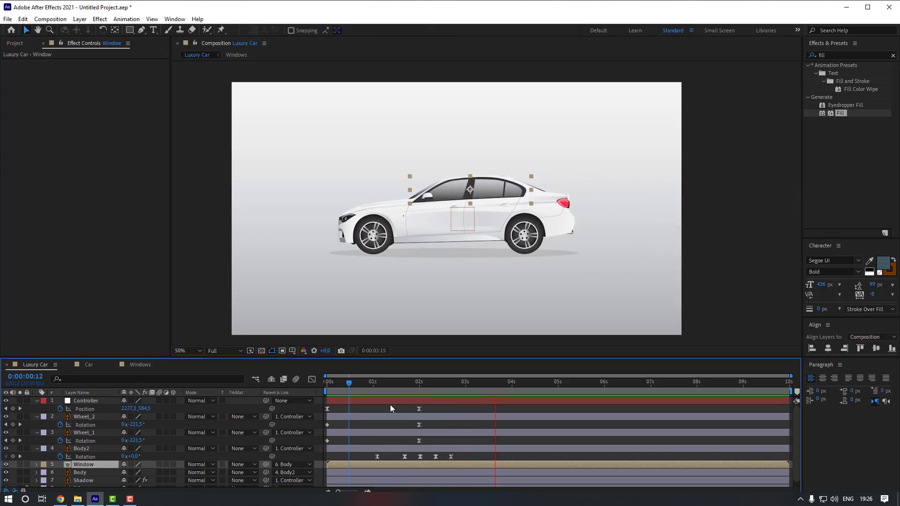
key(space)
key(Home)
key(space)
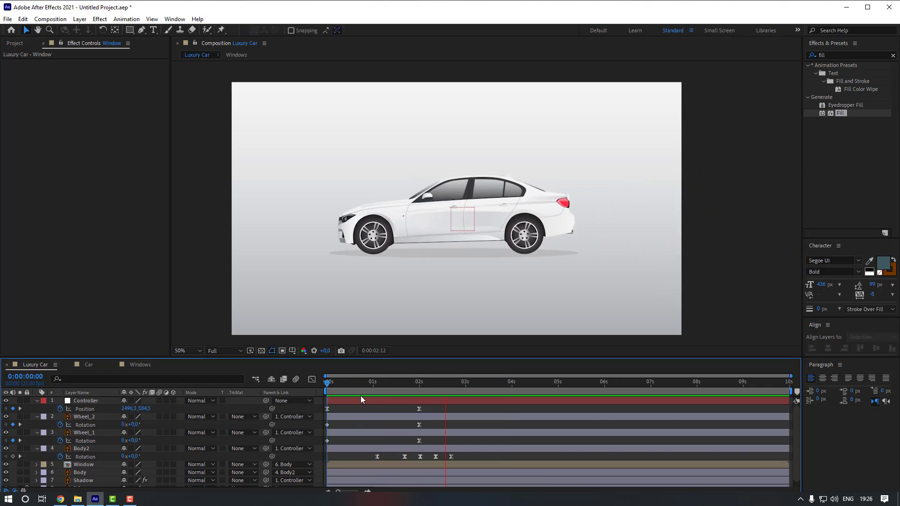
Delay Shape Layer 1's first Position keyframe to about 1:01 in the Windows composition and check the sweep in Luxury Car
key(space)
click(133, 366)
drag(358, 417, 377, 419)
click(394, 420)
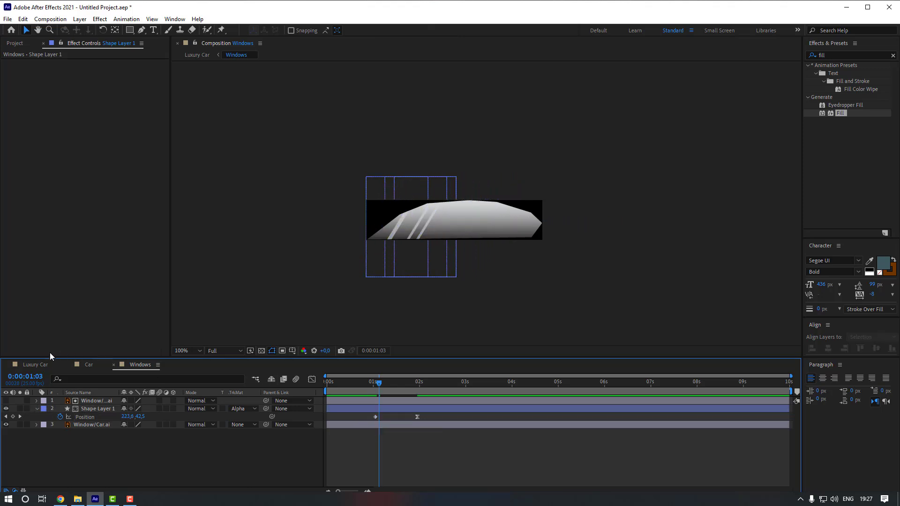
click(34, 365)
drag(326, 387, 351, 385)
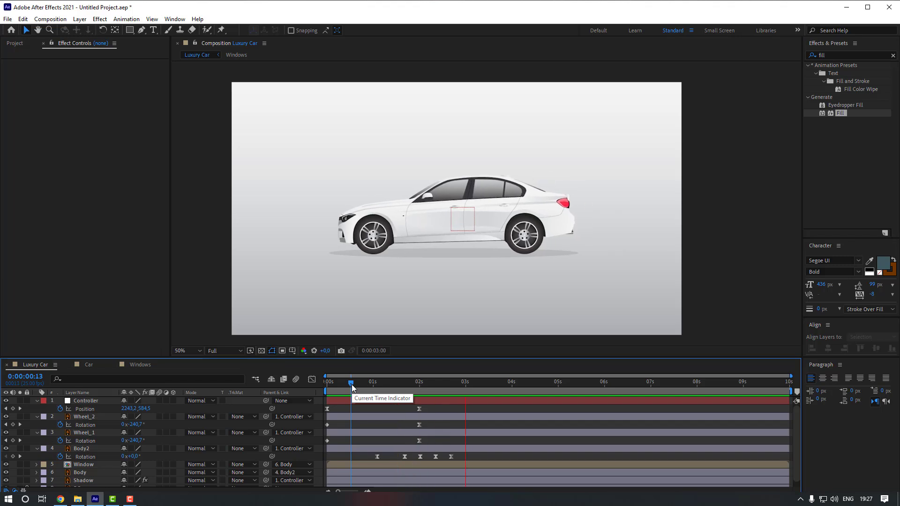
Raise the opacity of Shape Layer 1 in the Windows composition to 80% and preview the Luxury Car composition
click(143, 364)
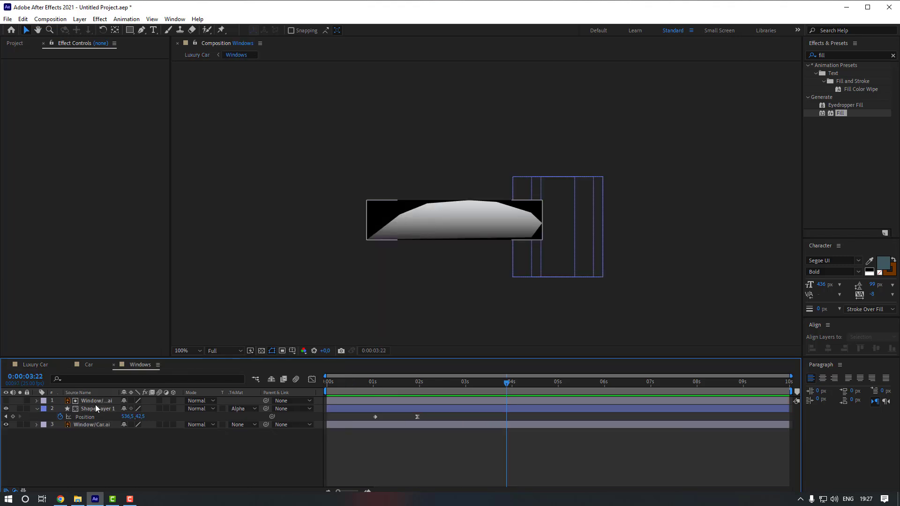
click(96, 409)
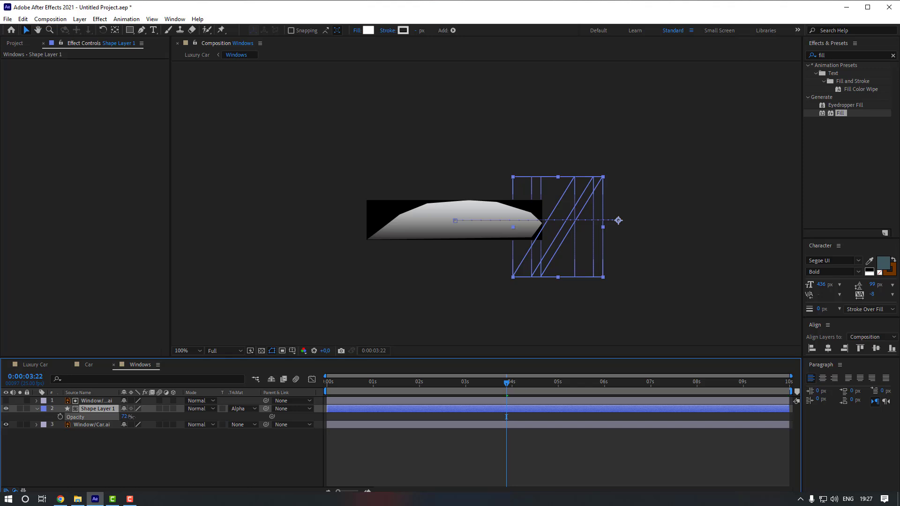
drag(414, 387, 393, 390)
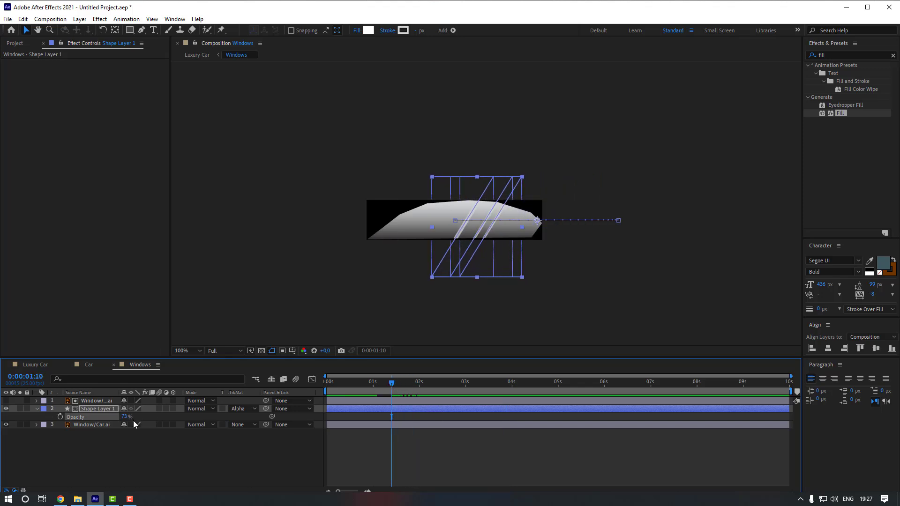
drag(128, 418, 132, 417)
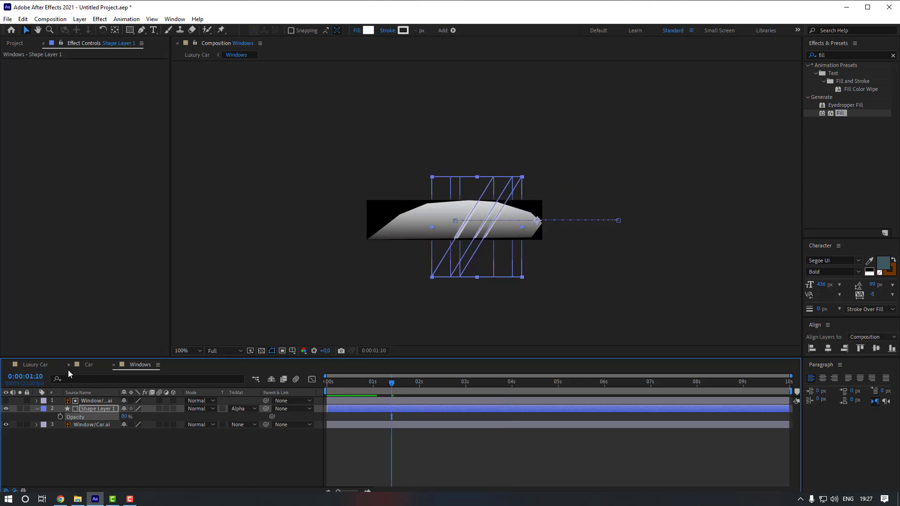
click(43, 366)
drag(376, 387, 346, 387)
key(space)
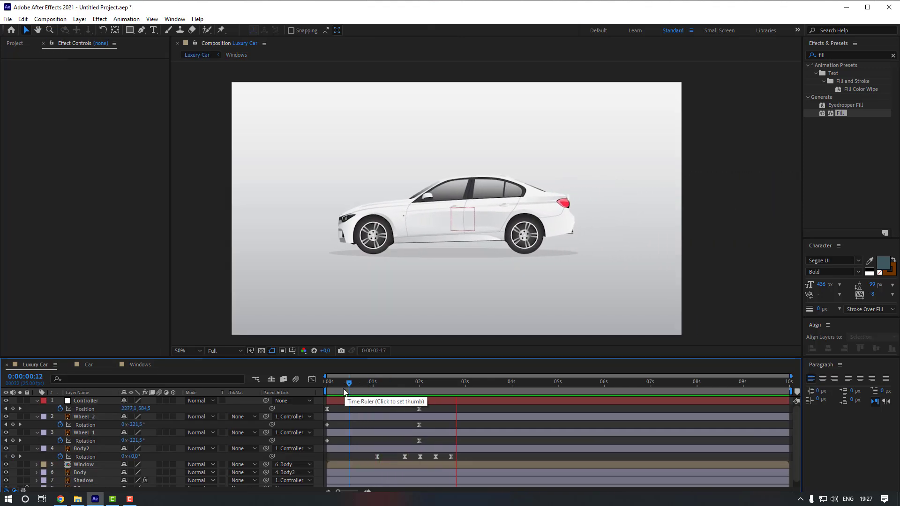
key(space)
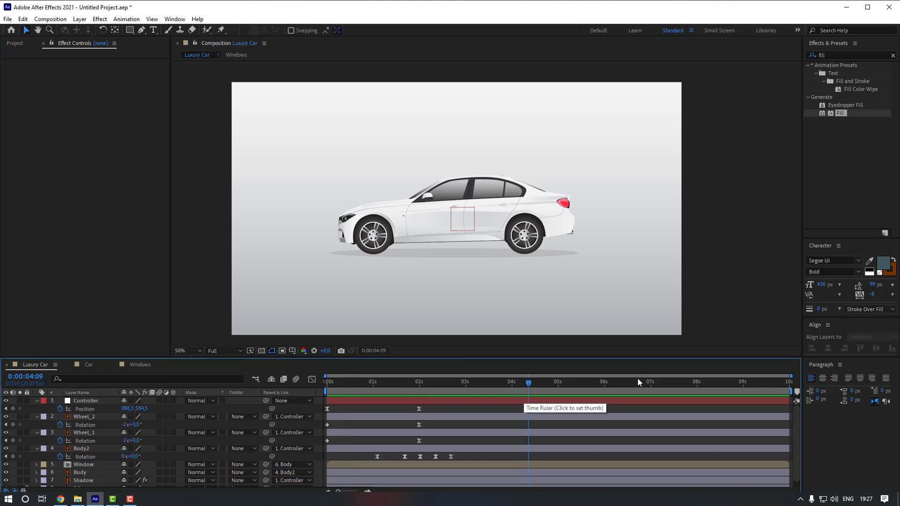
End the work area just after Body2's last Rotation keyframe, trim the composition to it, and preview the result
drag(772, 391, 456, 396)
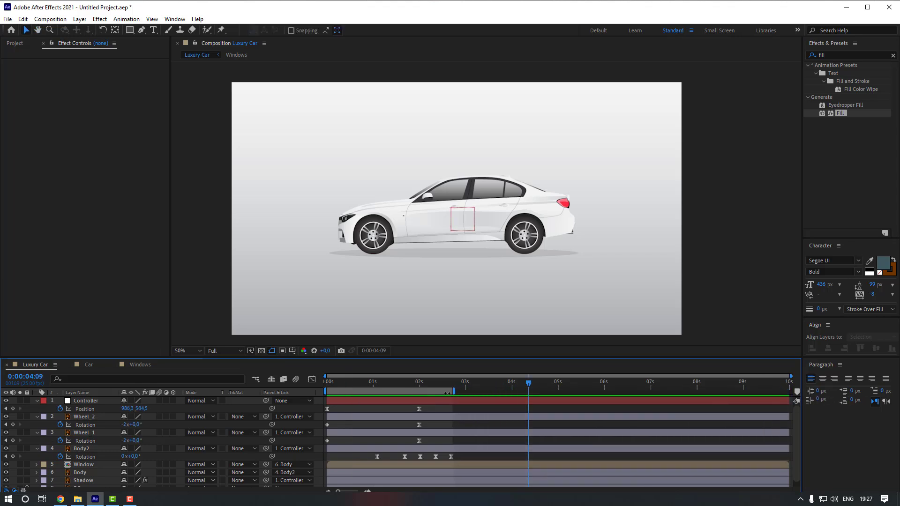
right_click(447, 393)
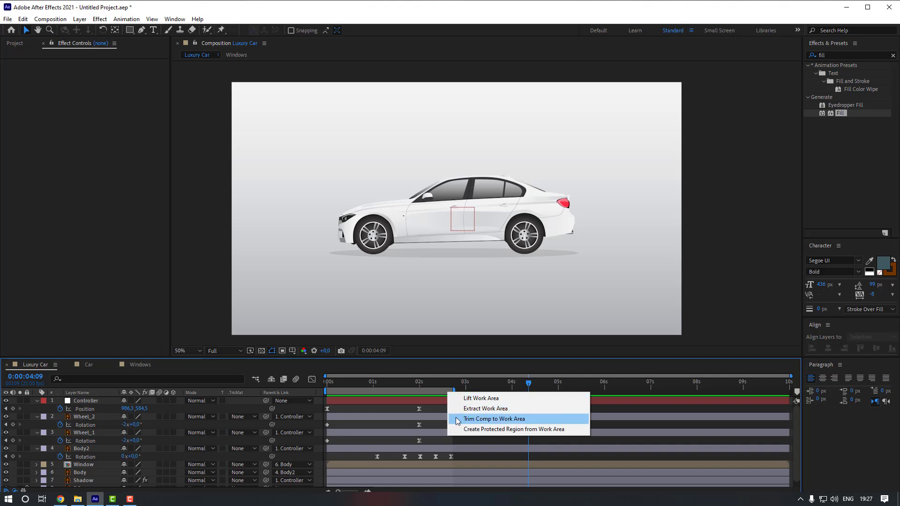
click(494, 419)
click(455, 417)
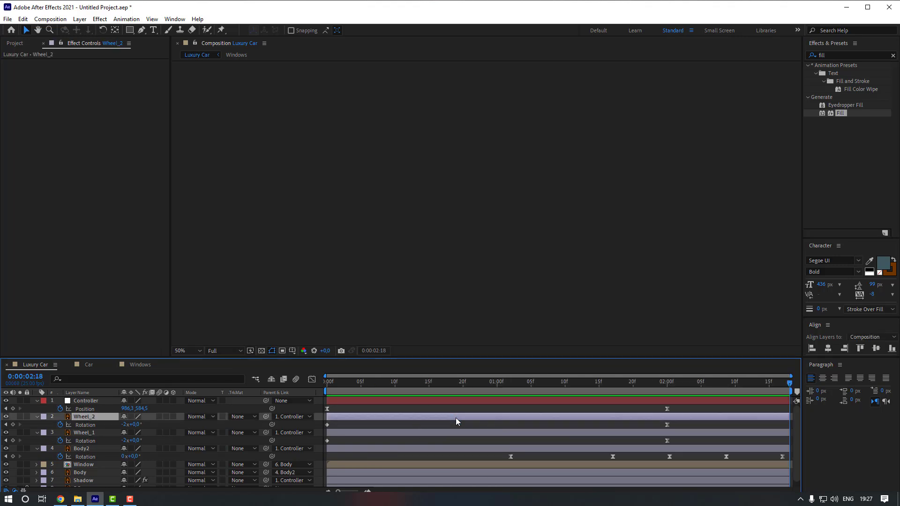
click(446, 426)
key(space)
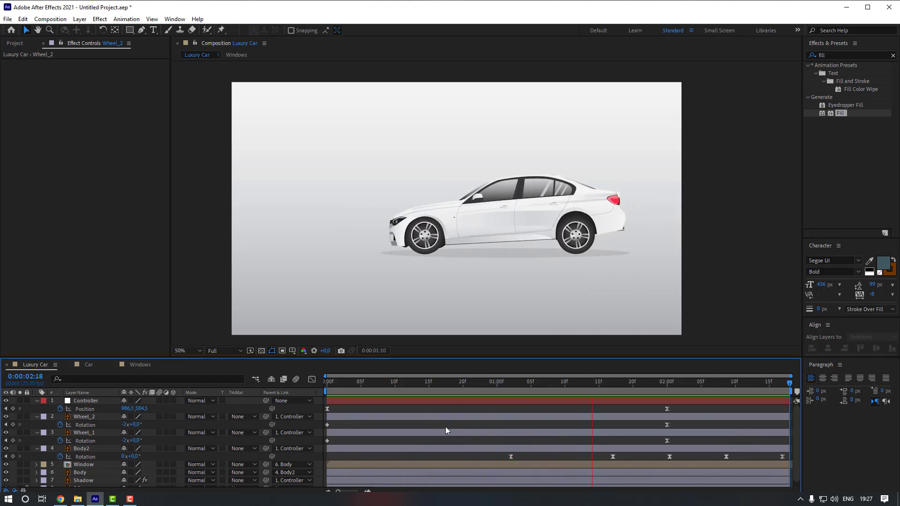
key(space)
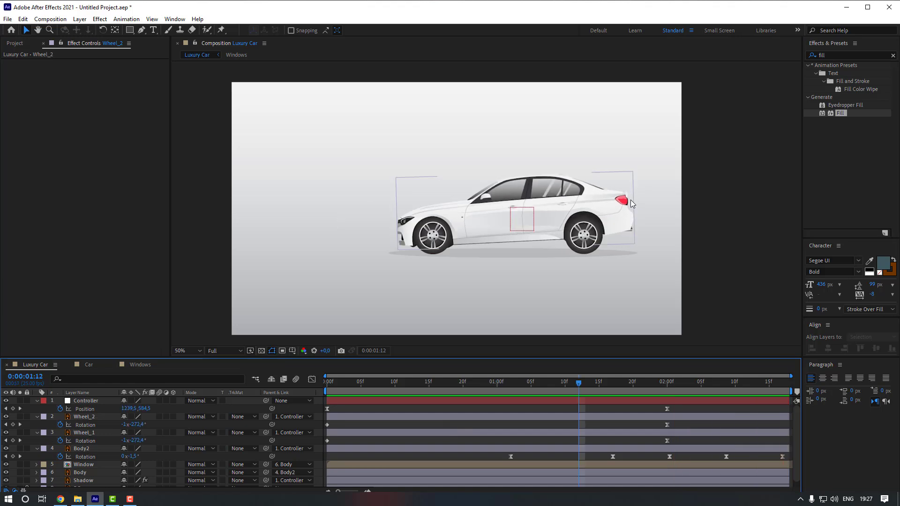
Start a new 1920 x 1080 px solid in Luxury Car and sample its color from the car's taillight
scroll(628, 199, up, 1)
drag(649, 200, 542, 190)
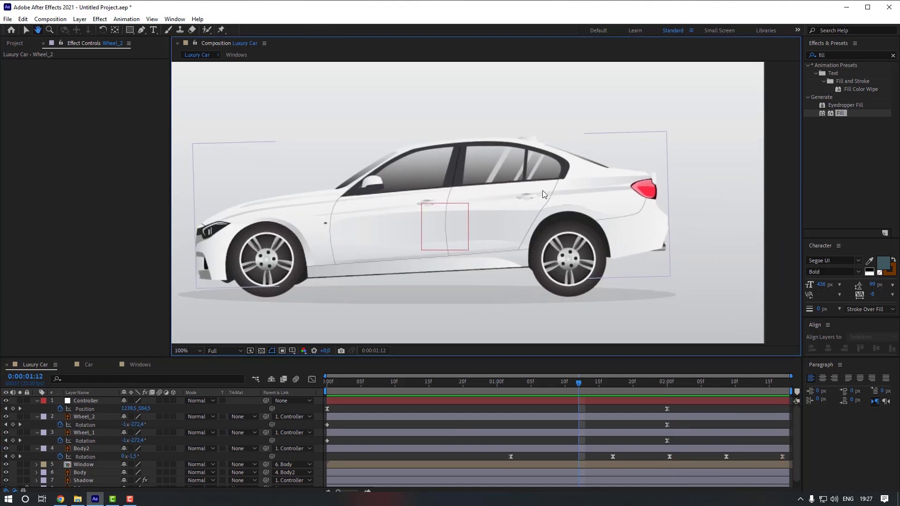
scroll(542, 191, down, 1)
right_click(650, 244)
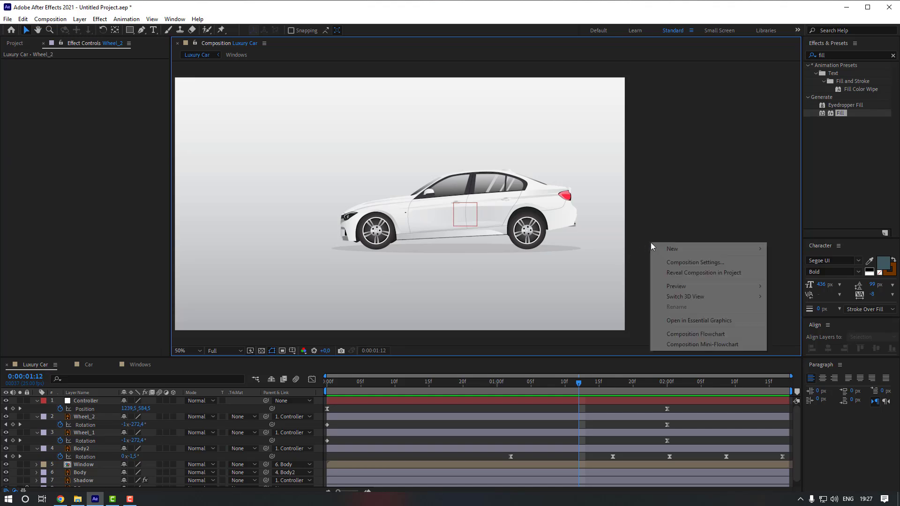
mouse_move(684, 248)
click(787, 273)
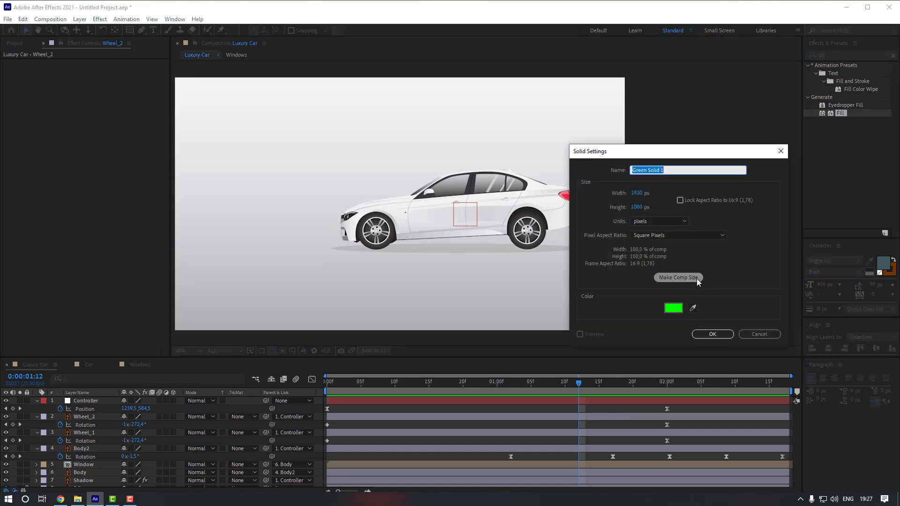
click(716, 301)
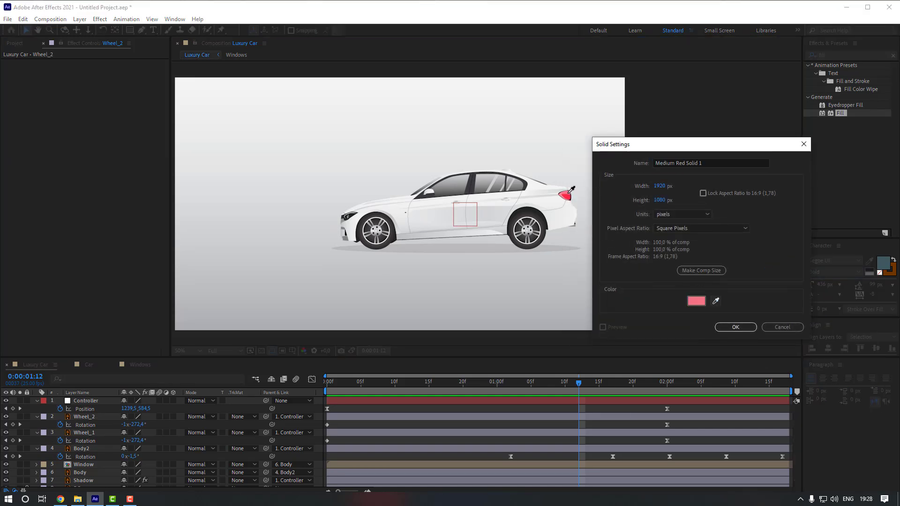
click(571, 195)
Deepen the new solid's color to a stronger red, name it Stop Light, and create it
click(696, 301)
drag(704, 316, 727, 320)
click(830, 313)
double_click(686, 161)
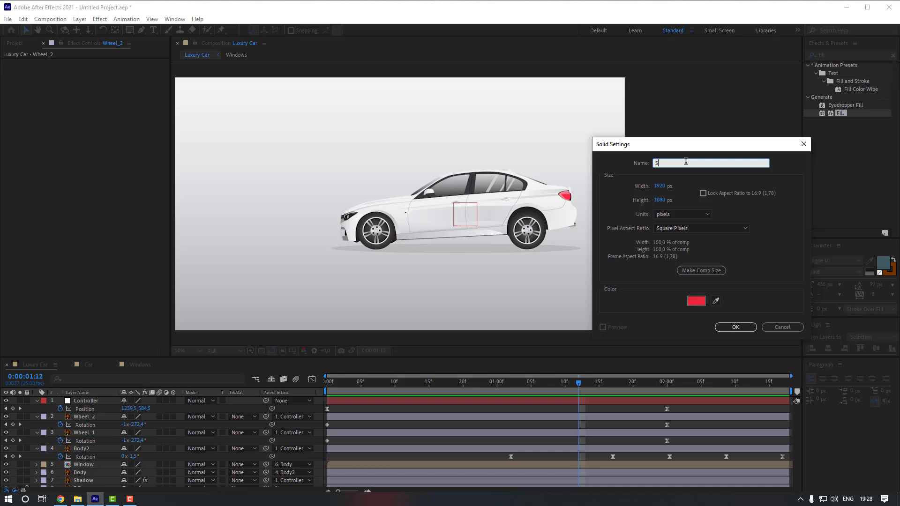
key(Return)
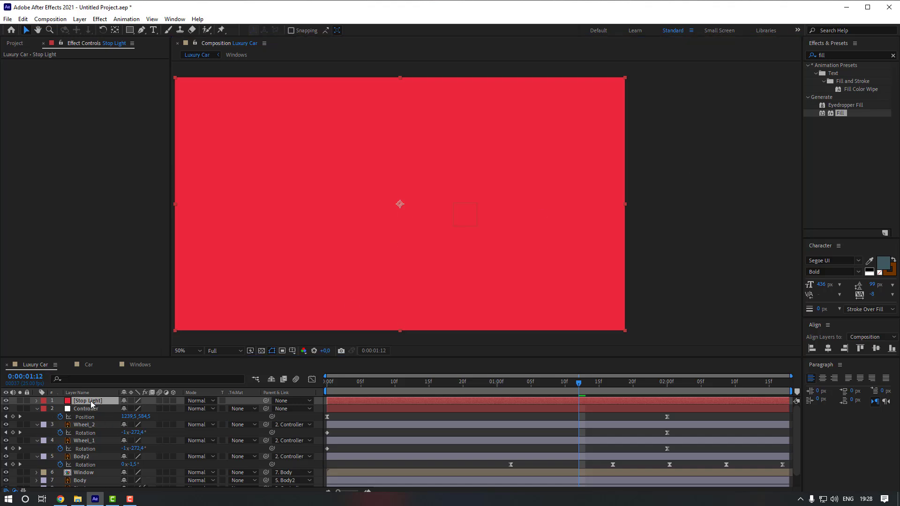
Lower the Stop Light layer's opacity to 22% so the taillight shows through for tracing
key(t)
drag(126, 408, 90, 410)
scroll(533, 199, up, 4)
drag(631, 199, 426, 205)
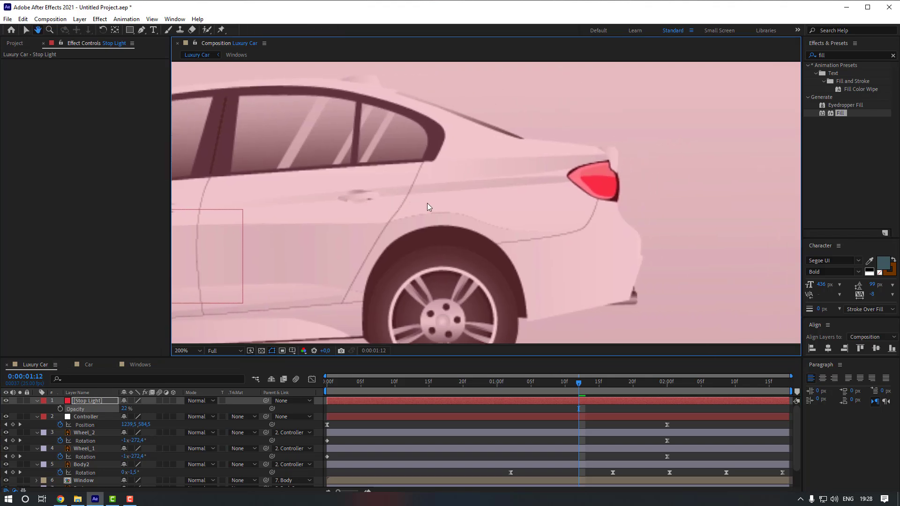
drag(485, 246, 406, 252)
Trace a closed Pen tool mask around the taillight on the Stop Light layer and set its opacity to 100%
click(141, 29)
scroll(599, 148, up, 2)
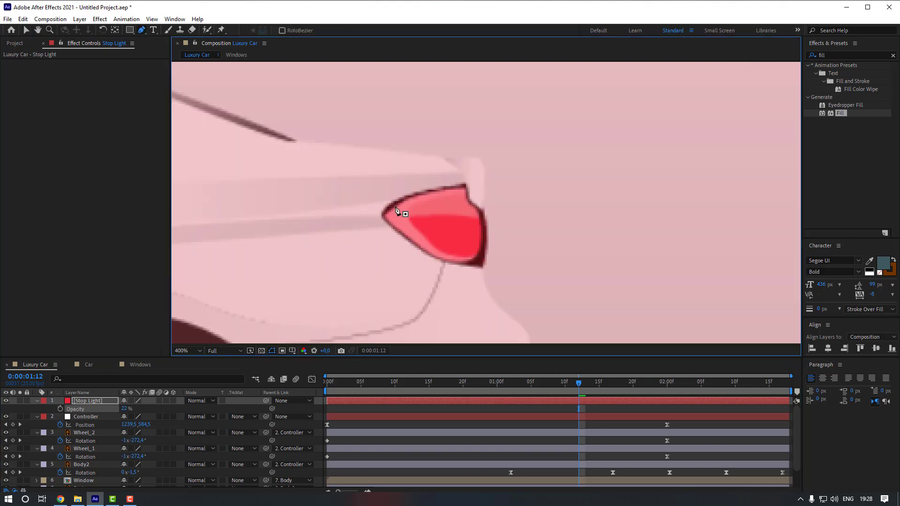
click(387, 209)
mouse_move(464, 186)
mouse_down()
mouse_move(499, 191)
mouse_move(471, 202)
mouse_up()
click(474, 259)
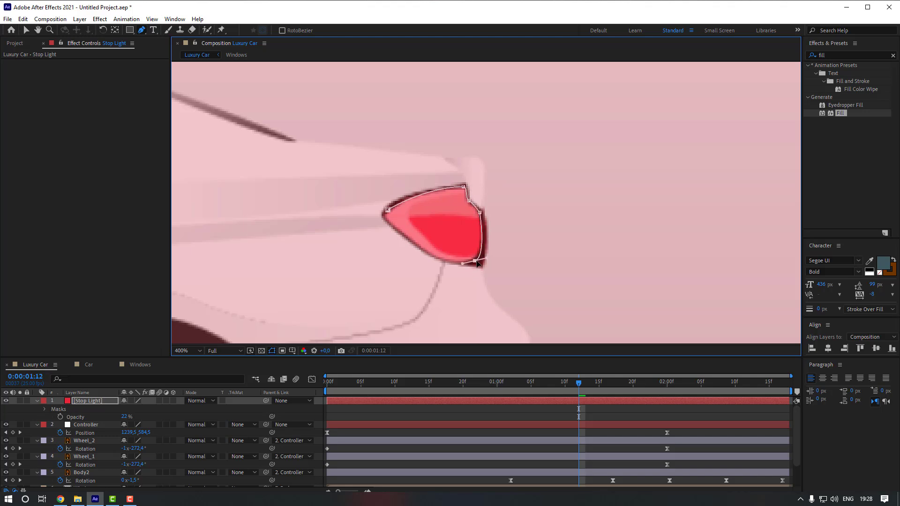
click(451, 262)
click(429, 254)
click(388, 211)
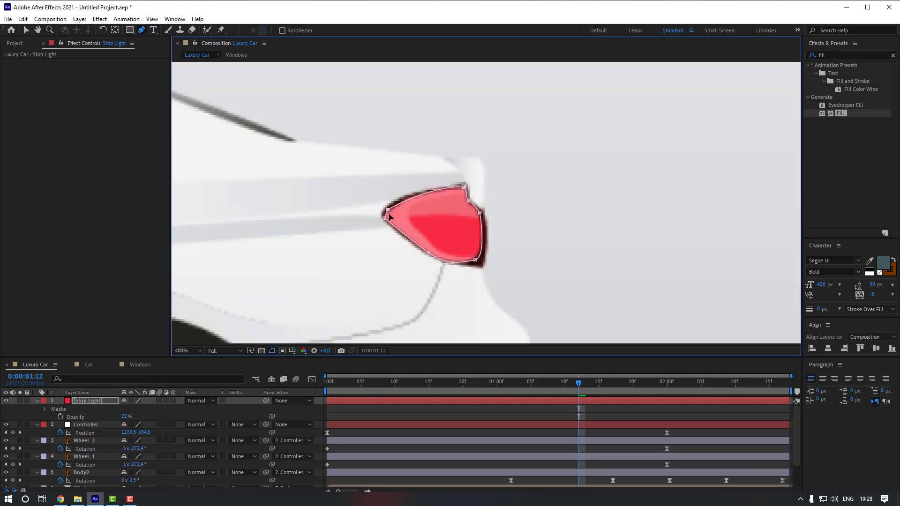
click(92, 402)
drag(124, 419, 134, 419)
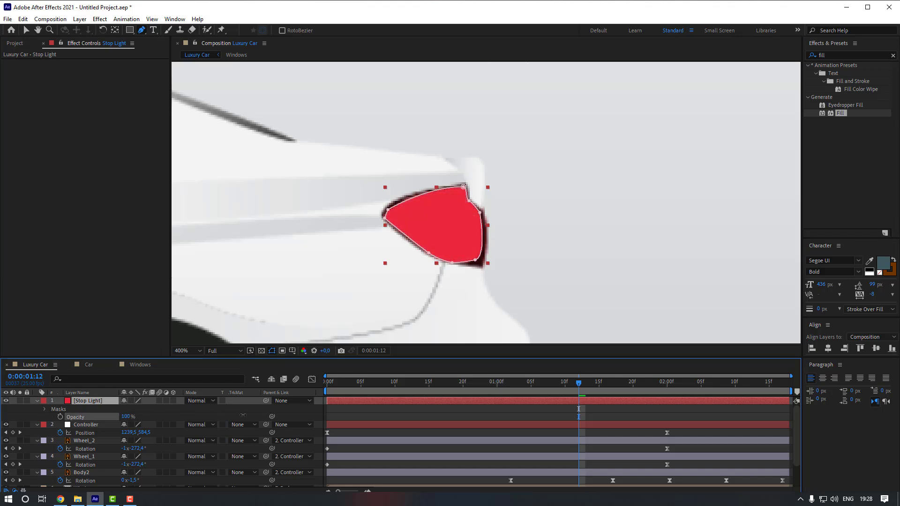
Refine the Stop Light mask's points at the taillight's front tip and upper rear corner, then reselect the layer
scroll(414, 207, up, 2)
key(v)
key(g)
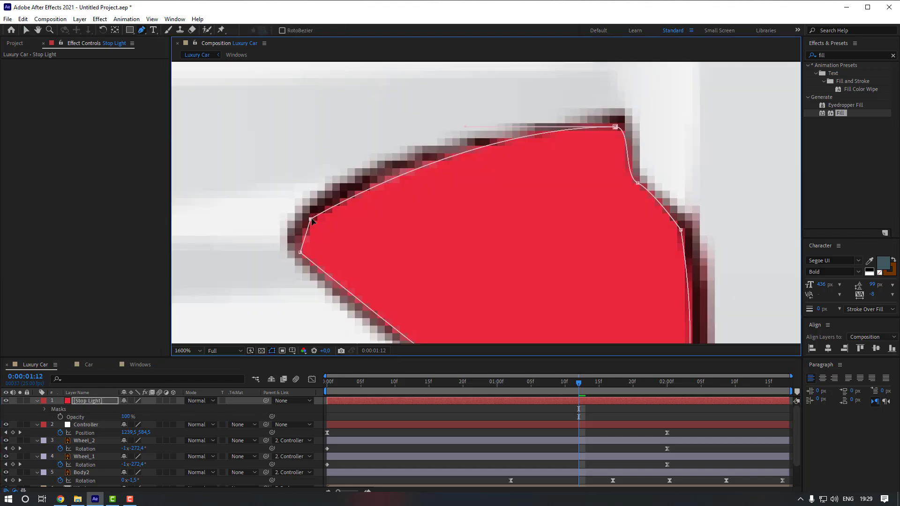
click(300, 253)
drag(301, 253, 298, 235)
drag(310, 219, 314, 217)
drag(616, 127, 618, 125)
drag(617, 170, 628, 177)
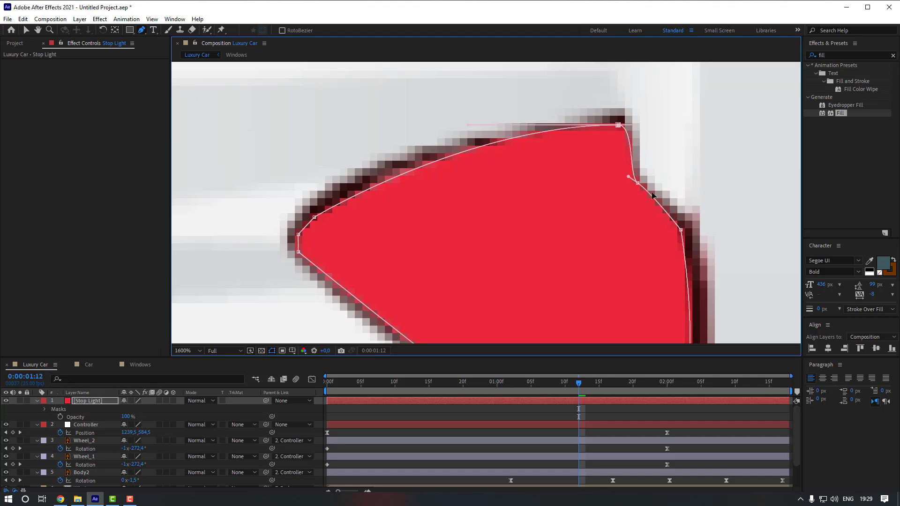
scroll(652, 196, down, 2)
key(v)
click(588, 262)
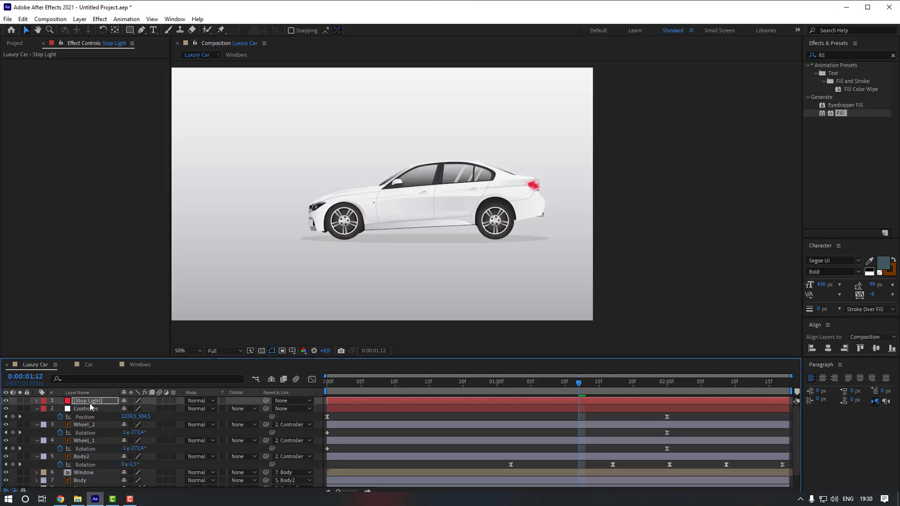
click(89, 401)
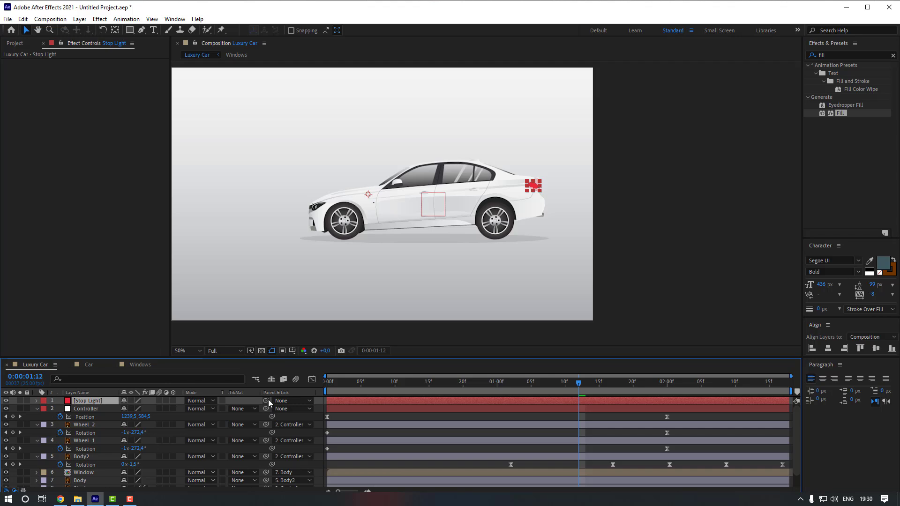
Parent the Stop Light layer to Controller and add a starting Mask Feather keyframe on Mask 1 at 0:00:01:02
drag(268, 402, 82, 409)
drag(563, 382, 510, 393)
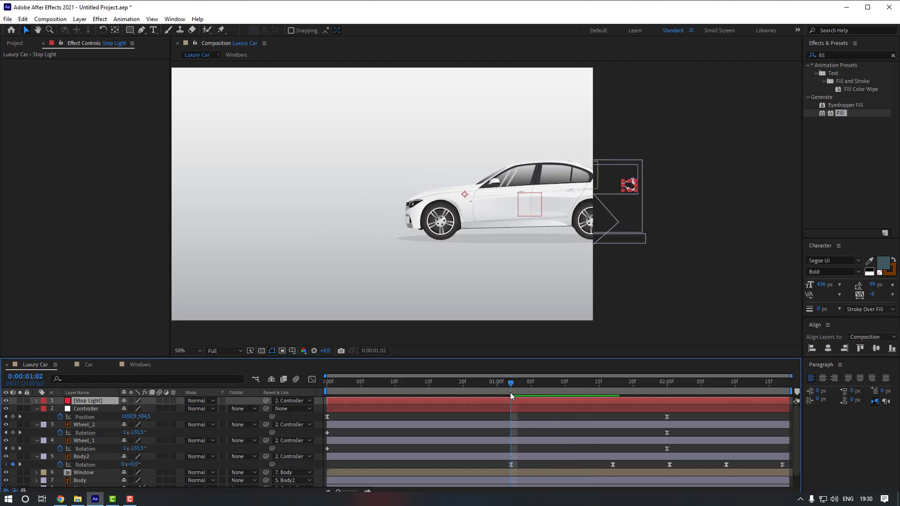
click(36, 401)
click(44, 417)
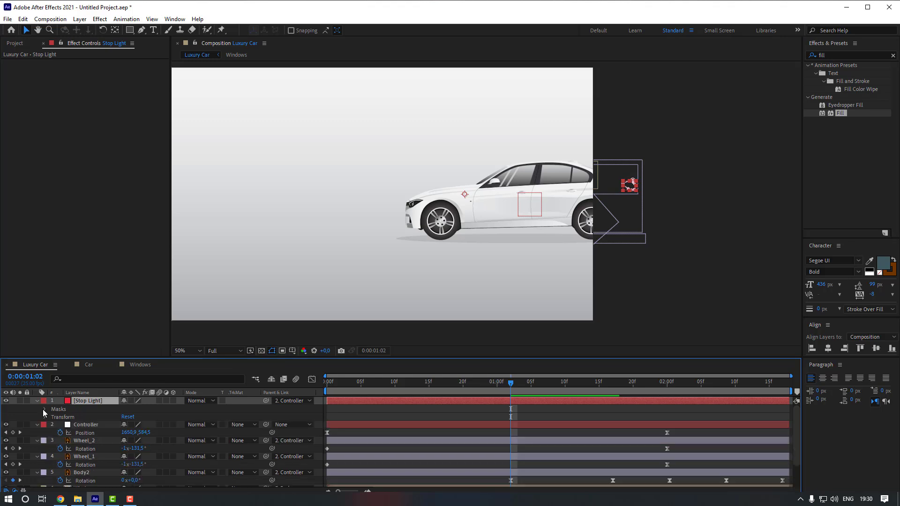
click(45, 410)
click(52, 417)
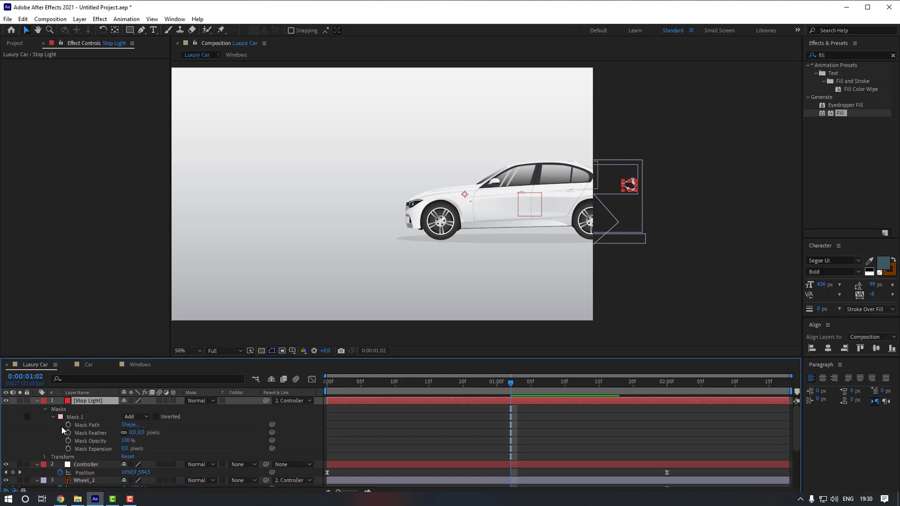
click(68, 434)
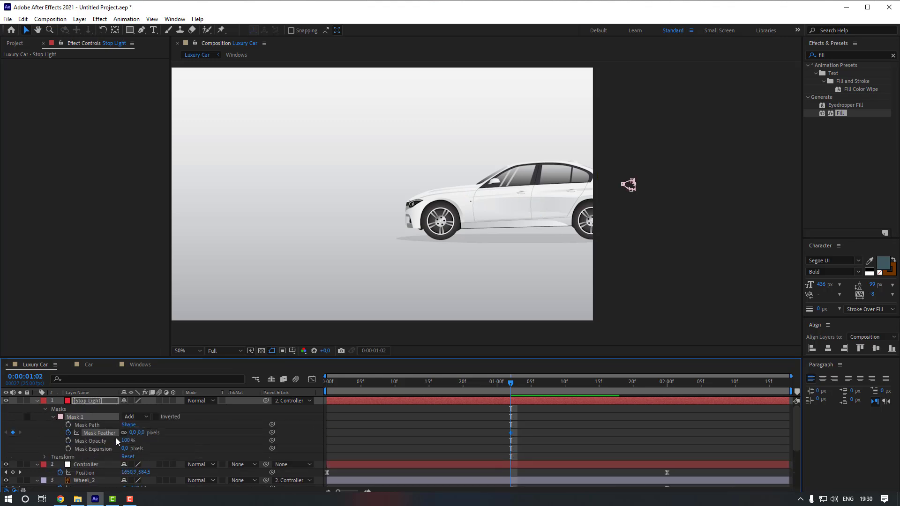
Raise Mask 1's feather at 0:00:01:17 to build a glow around the taillight, and preview it from 0:00:01:00
scroll(603, 439, down, 3)
click(611, 381)
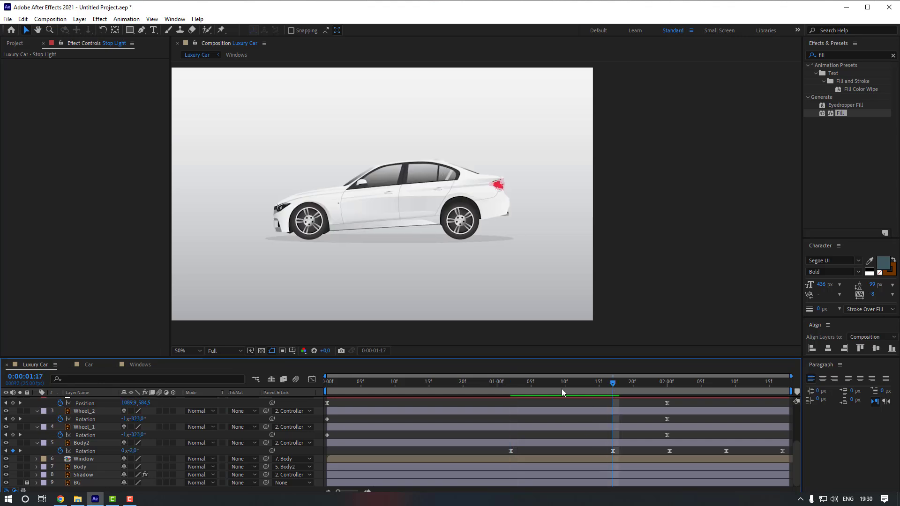
scroll(184, 436, up, 3)
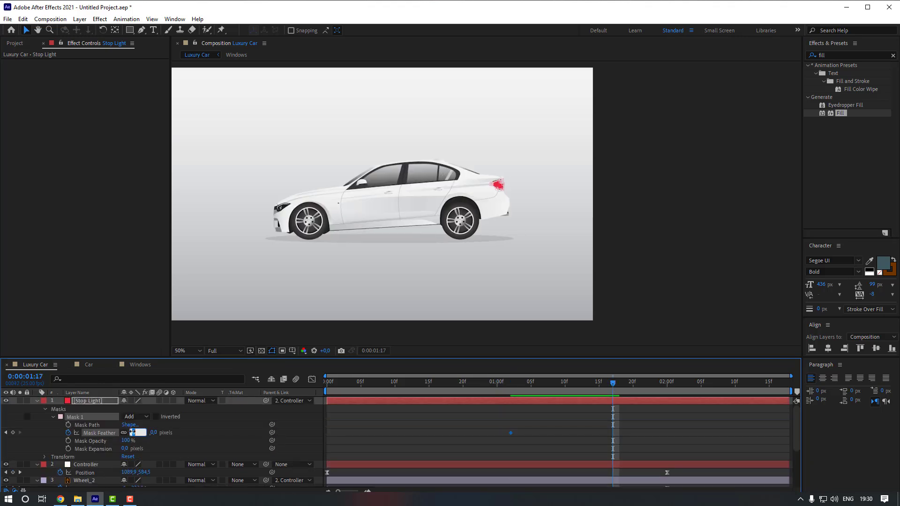
click(499, 389)
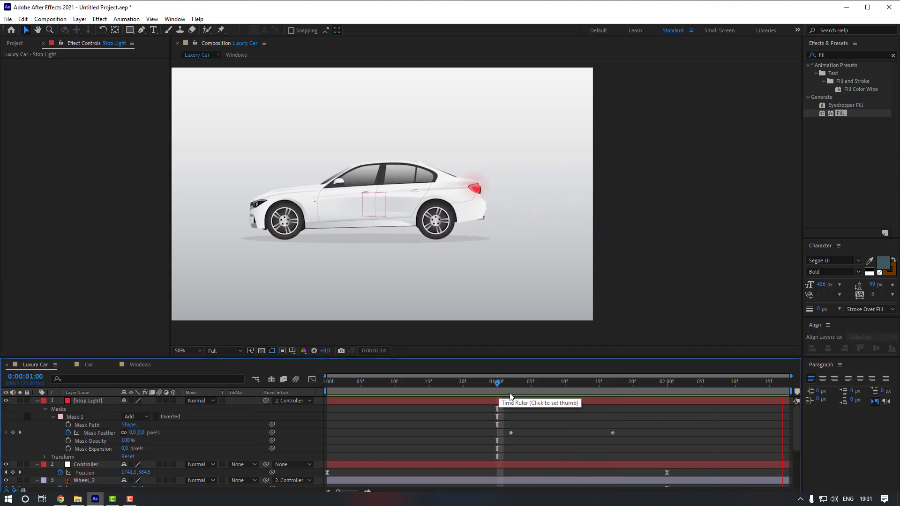
key(space)
Apply Easy Ease to both Mask Feather keyframes and shift them together to 0:00:01:06 and 0:00:01:21
mouse_move(566, 386)
mouse_down()
mouse_move(511, 387)
mouse_move(565, 390)
mouse_up()
drag(632, 426, 492, 440)
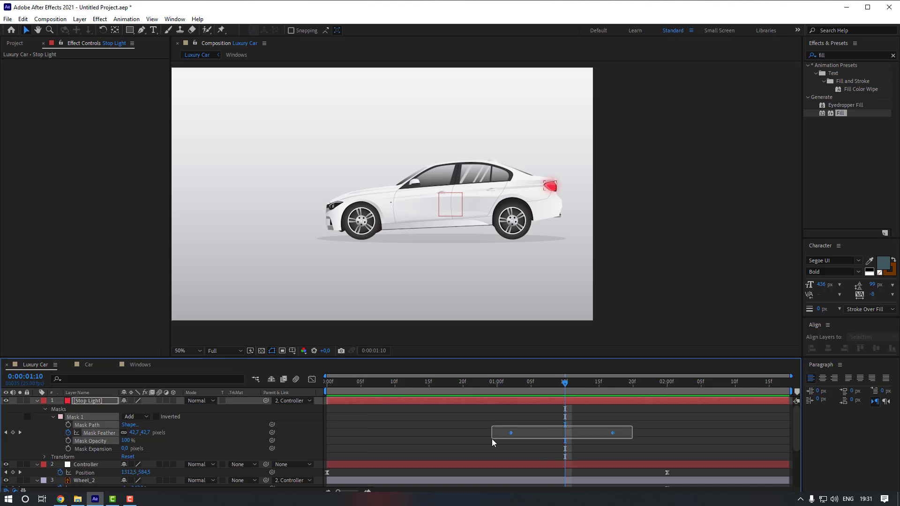
right_click(613, 433)
mouse_move(637, 425)
click(751, 366)
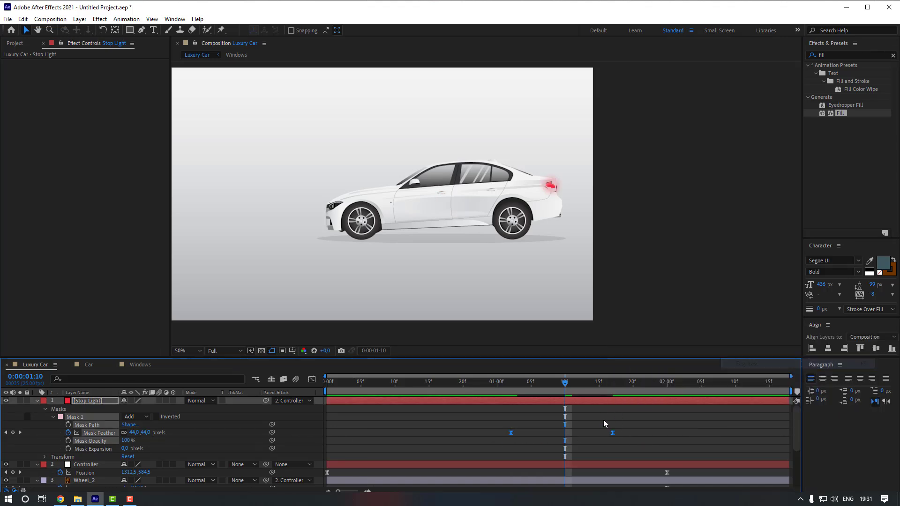
click(518, 422)
click(519, 384)
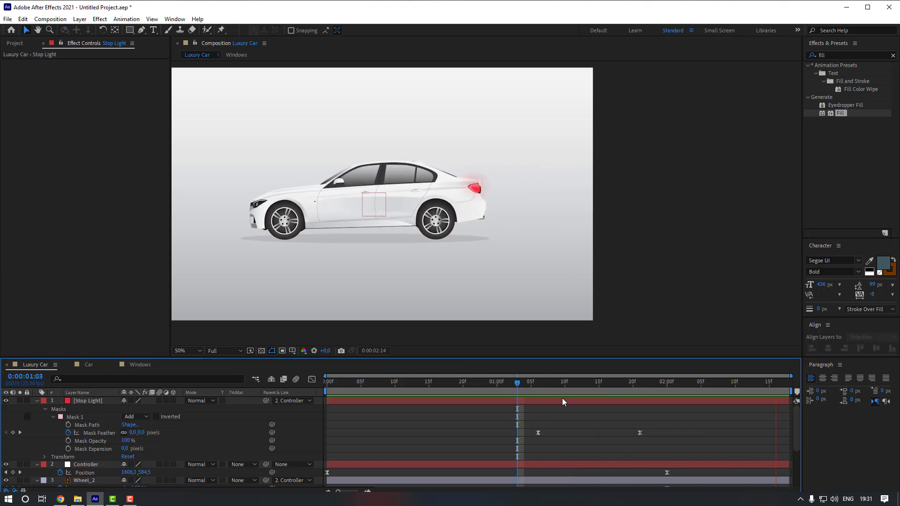
Set Mask 1's feather to 70 pixels at the 0:00:01:21 keyframe and preview the glow
click(638, 381)
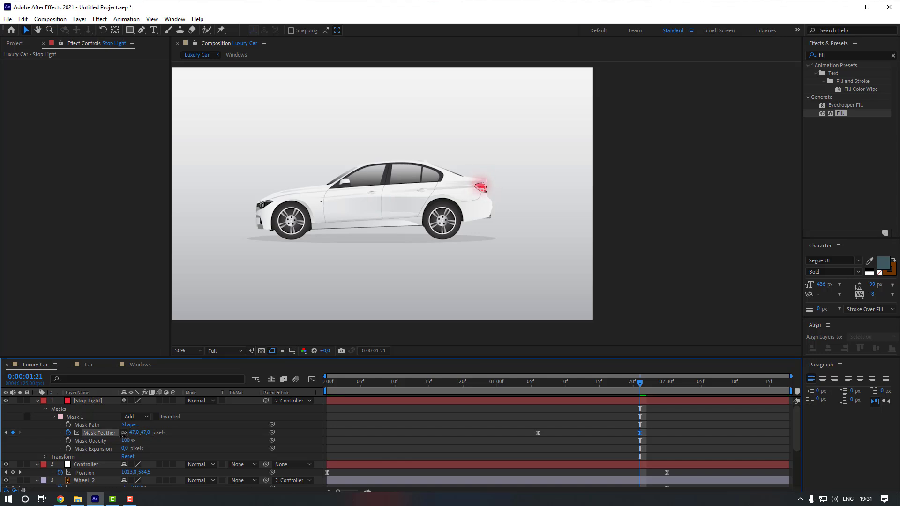
click(133, 433)
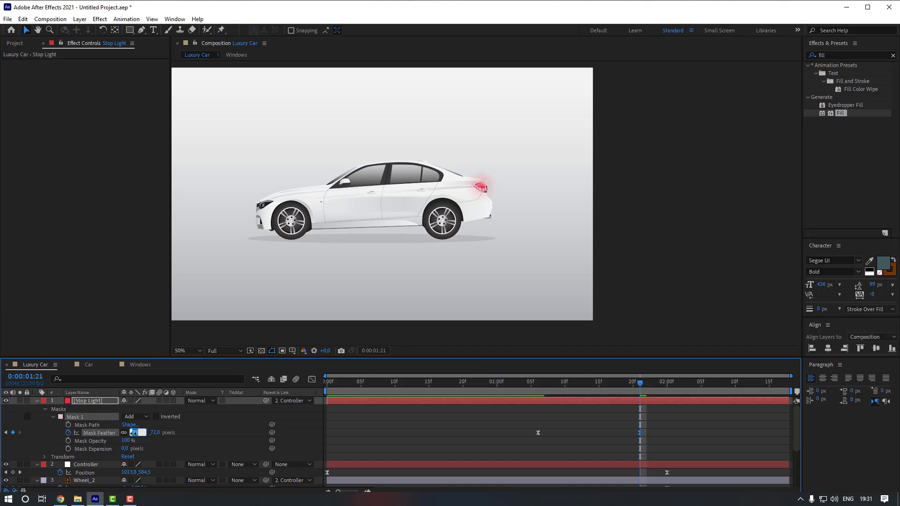
key(Return)
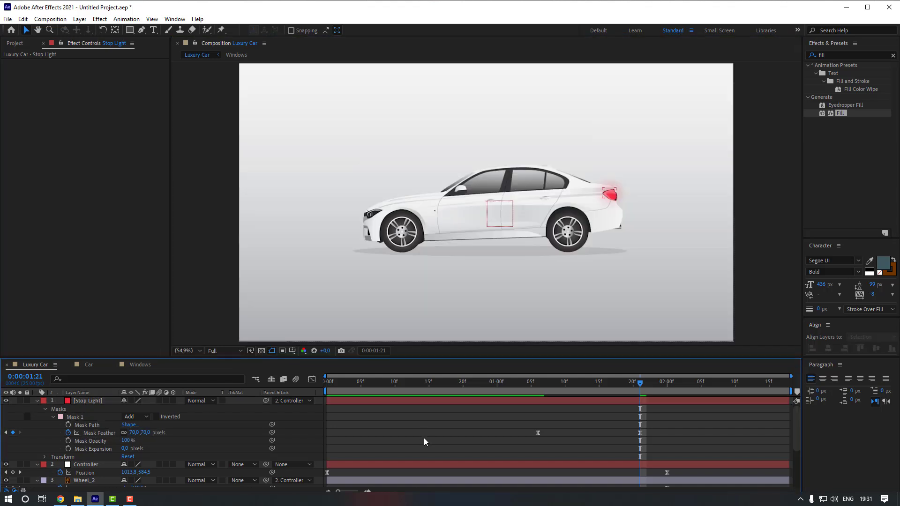
key(space)
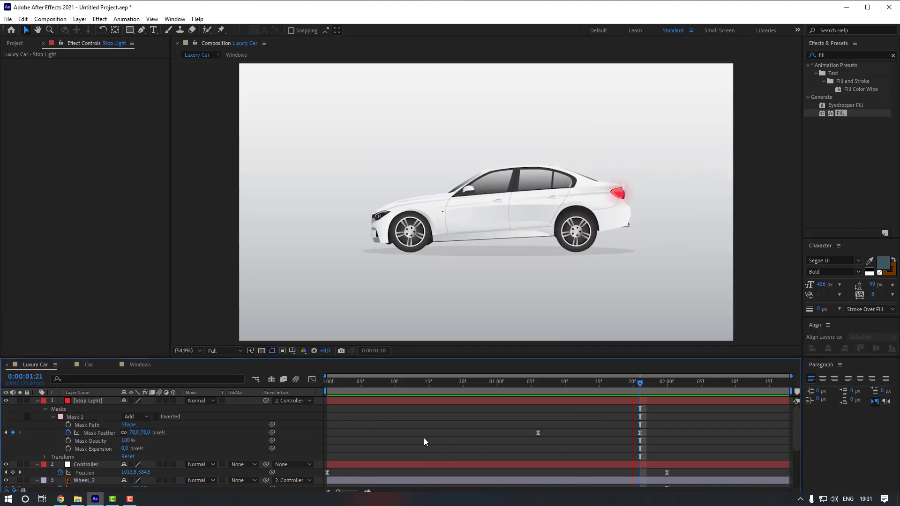